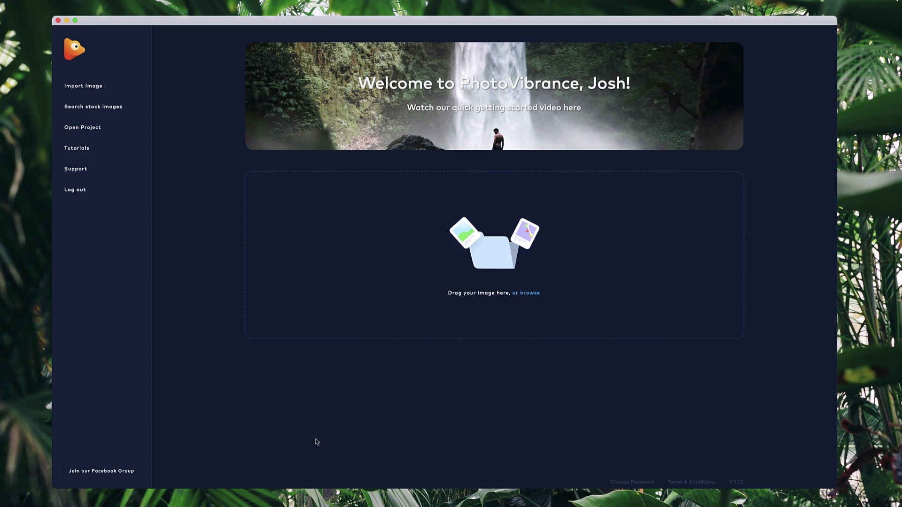
# Search Pexels stock images for 'stars' and import the desert campfire night photo.
pyautogui.click(120, 107)
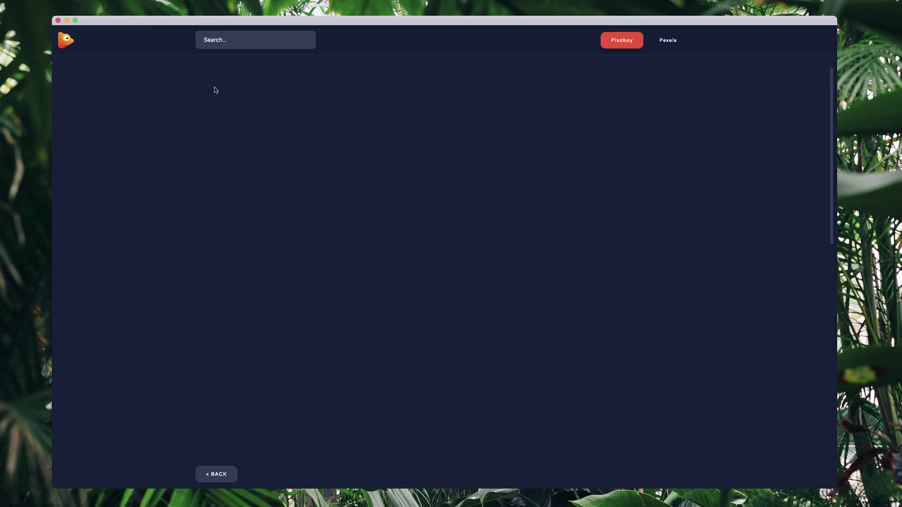
pyautogui.click(232, 40)
pyautogui.write('stars')
pyautogui.press('Return')
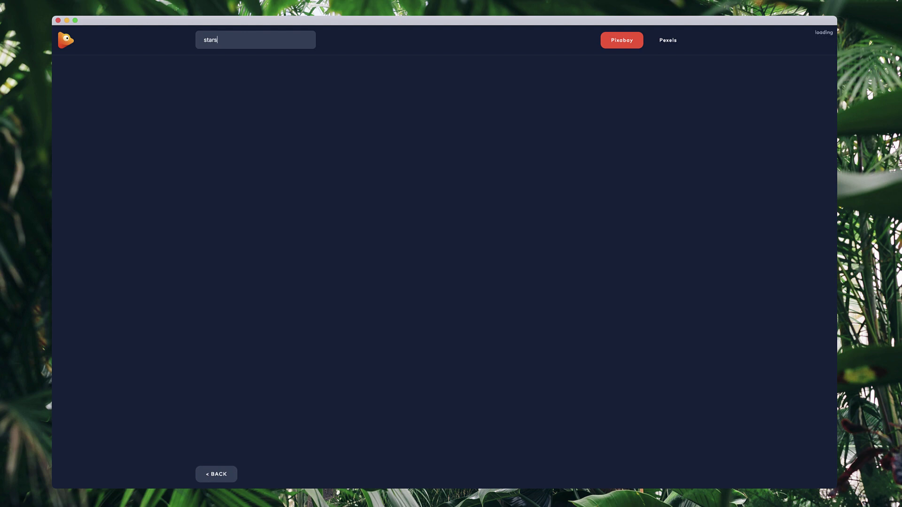
pyautogui.click(672, 40)
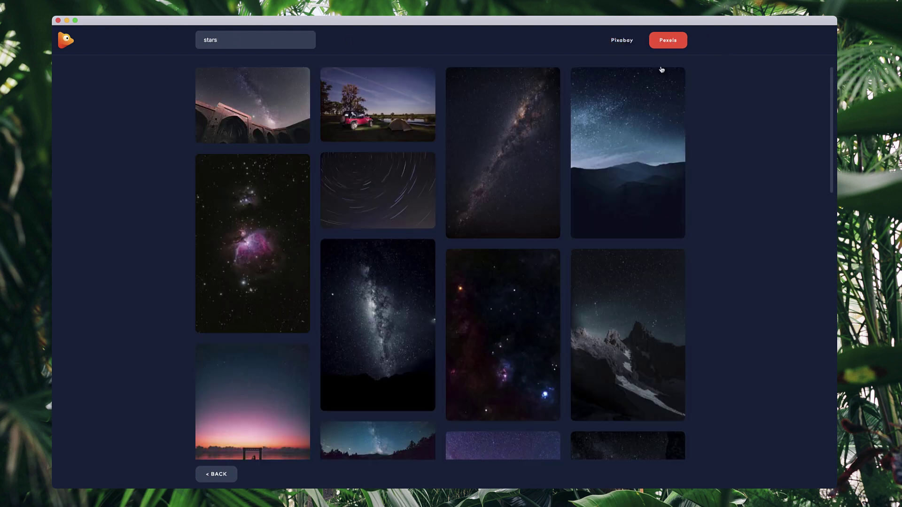
pyautogui.scroll(-10, 608, 233)
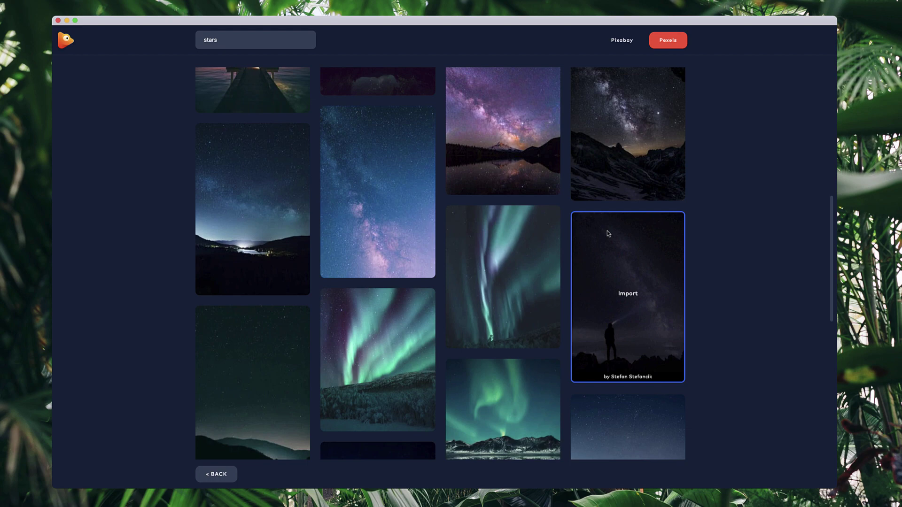
pyautogui.scroll(-5, 636, 227)
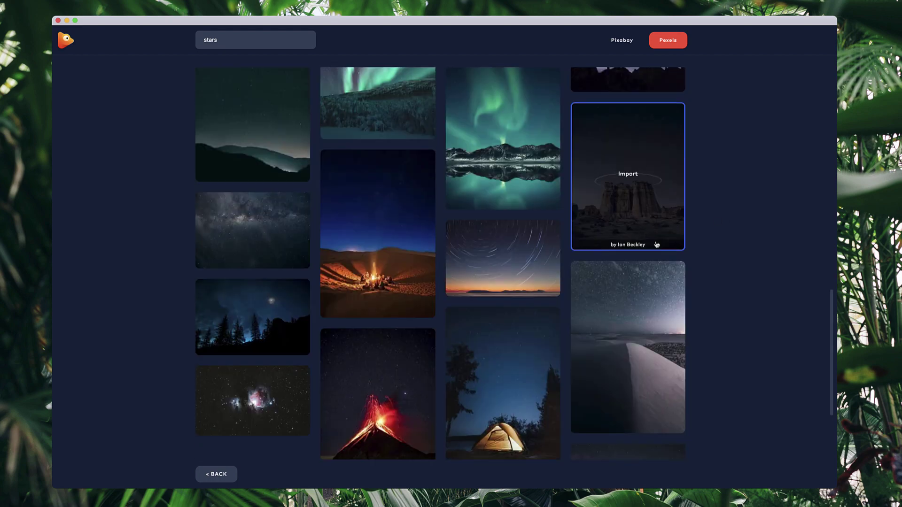
pyautogui.click(388, 234)
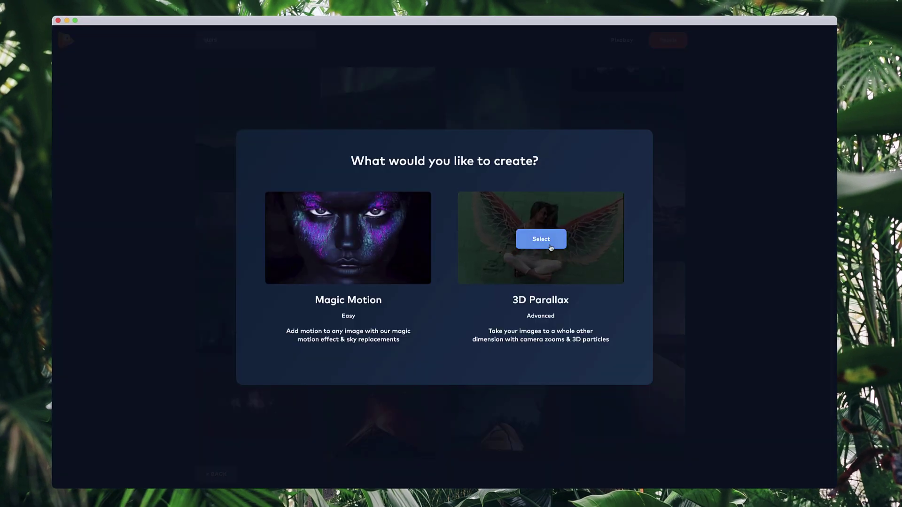
# Make a 3D Parallax project, cropped to a square of starry sky, and skip to the editor.
pyautogui.click(550, 242)
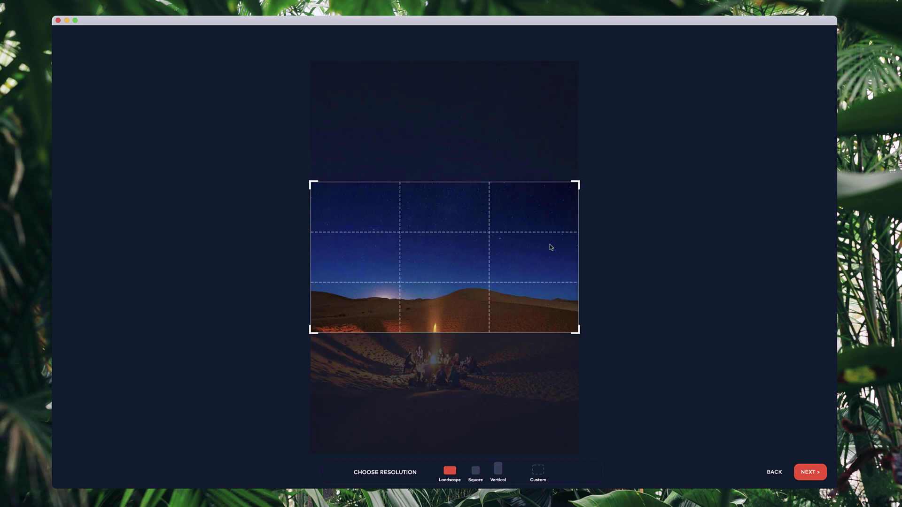
pyautogui.click(476, 471)
pyautogui.moveTo(579, 392); pyautogui.dragTo(519, 332)
pyautogui.moveTo(484, 286); pyautogui.dragTo(514, 239)
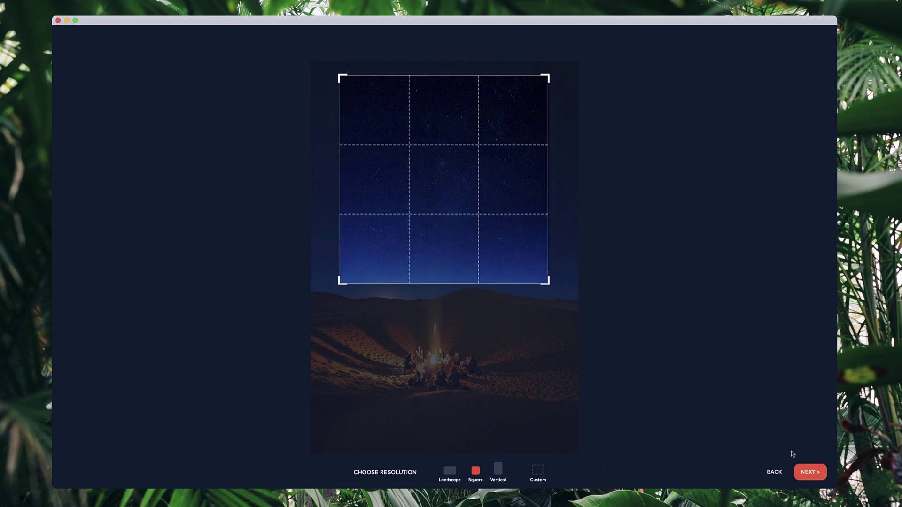
pyautogui.click(821, 473)
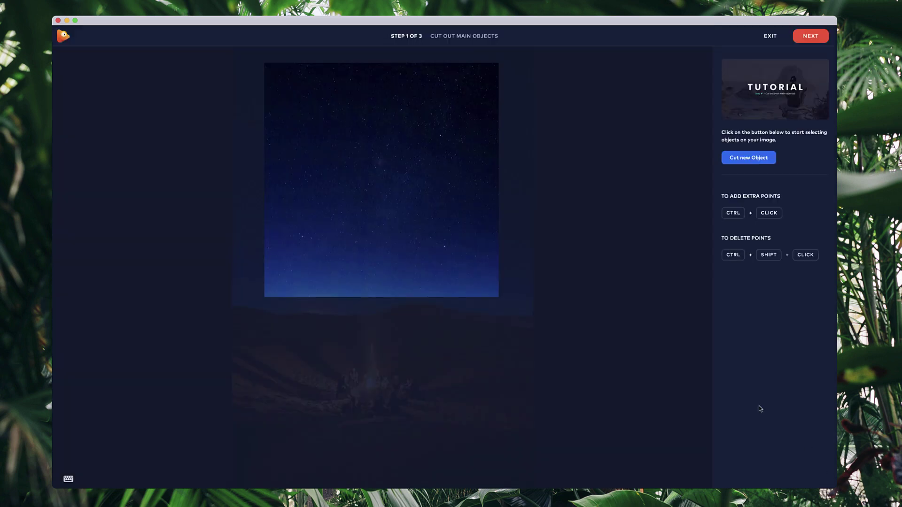
pyautogui.click(816, 39)
pyautogui.click(820, 36)
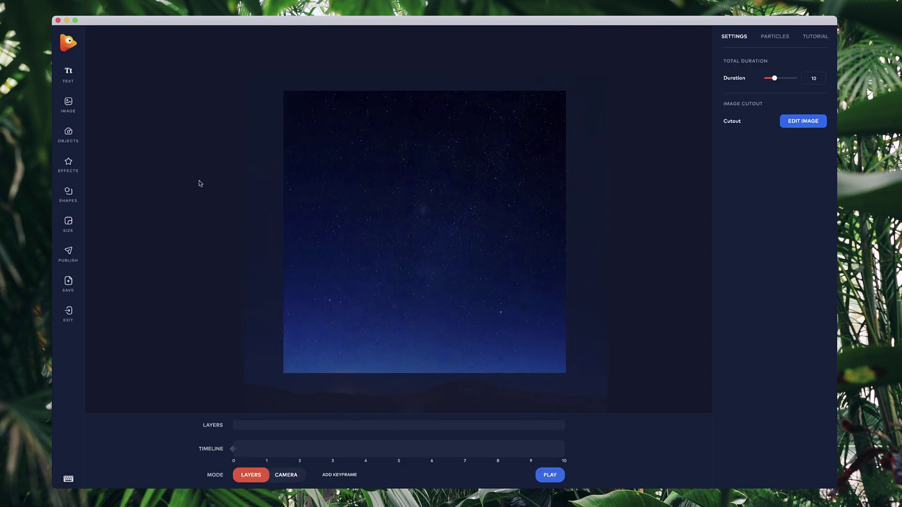
# Add Boxshot-CS.png from Downloads, shrink it and move it near the canvas centre.
pyautogui.click(69, 105)
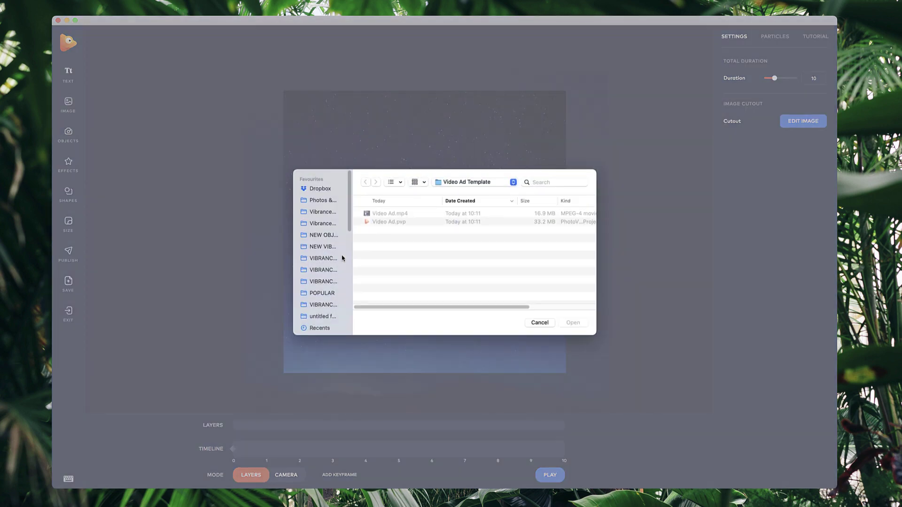
pyautogui.scroll(-3, 330, 287)
pyautogui.click(327, 310)
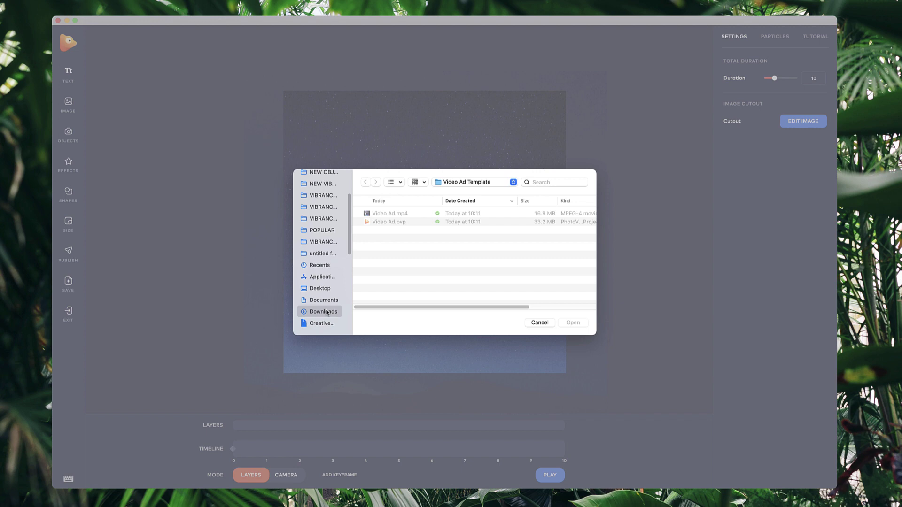
pyautogui.click(400, 214)
pyautogui.doubleClick(400, 213)
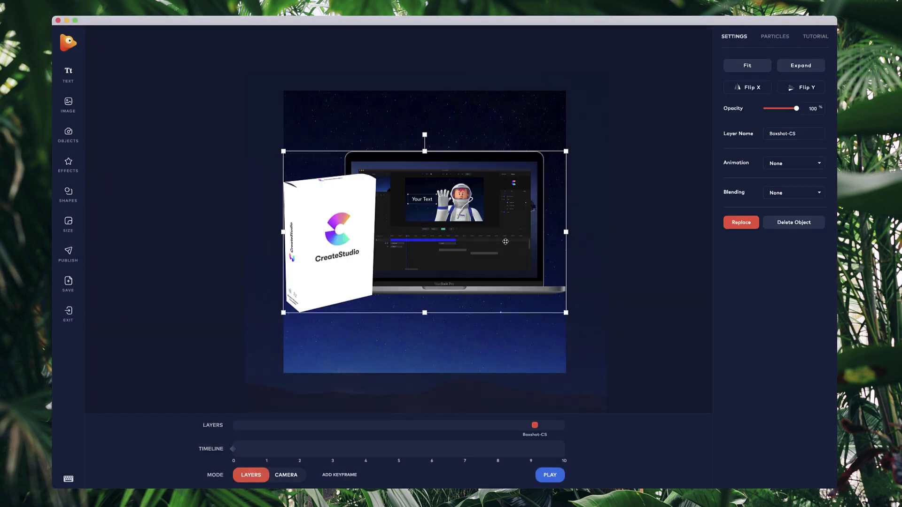
pyautogui.moveTo(565, 151); pyautogui.dragTo(469, 203)
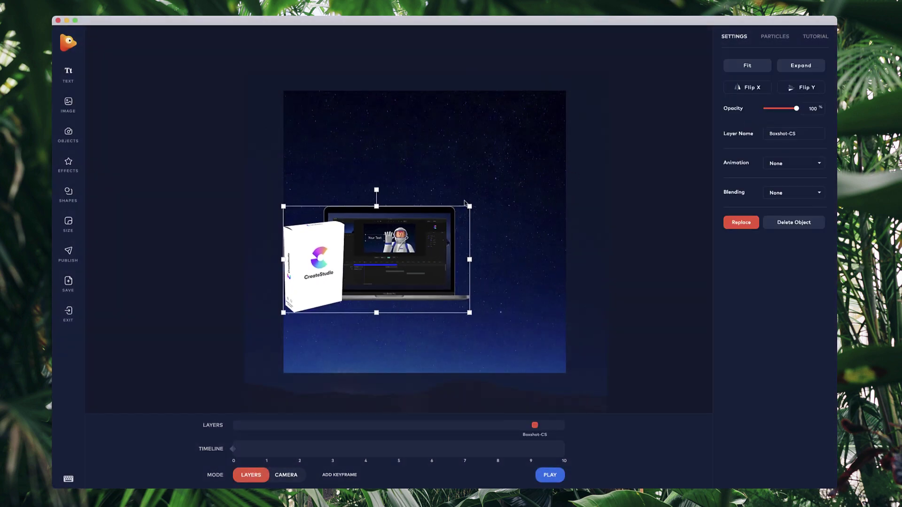
pyautogui.moveTo(402, 257); pyautogui.dragTo(446, 246)
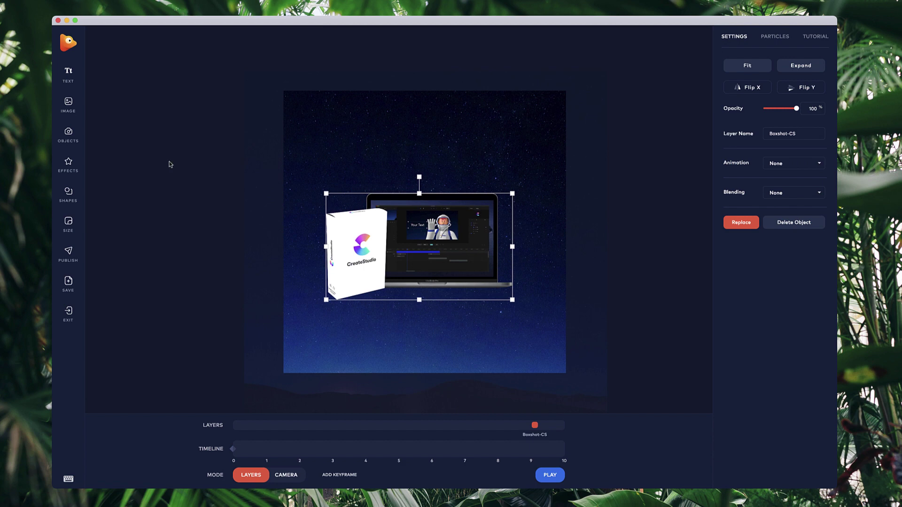
# Add a text layer reading 'Make better videos, faster!'.
pyautogui.click(69, 75)
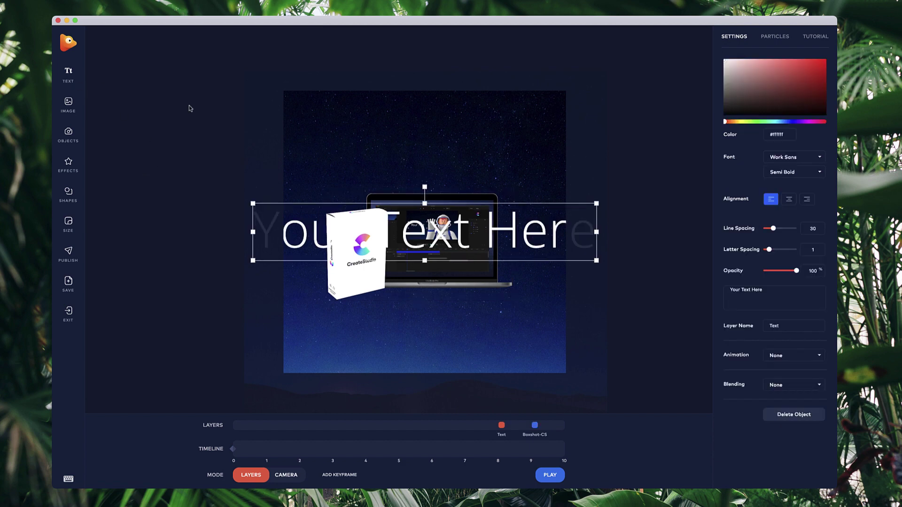
pyautogui.doubleClick(475, 223)
pyautogui.press('super+a')
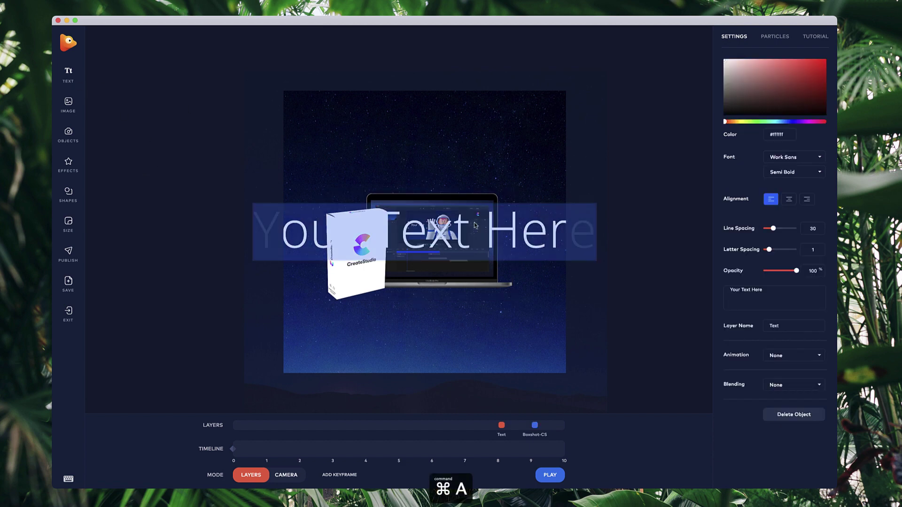
pyautogui.write('Make bet')
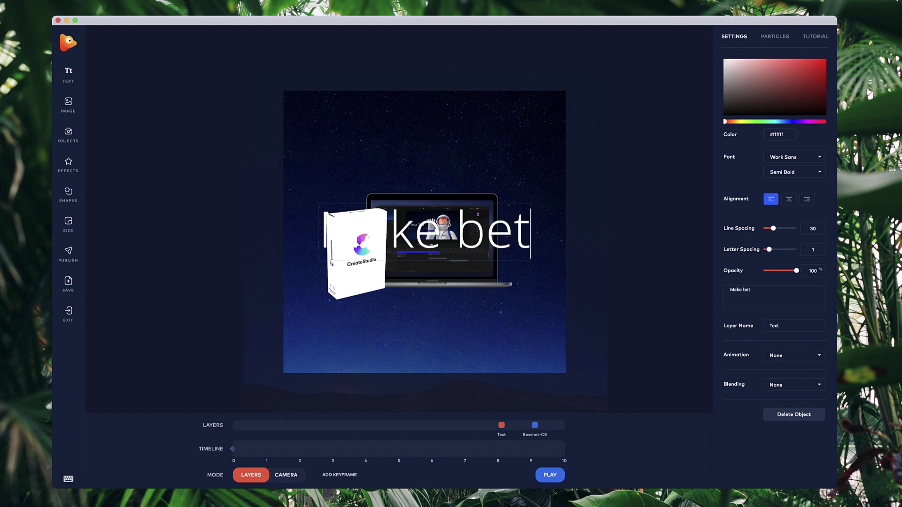
pyautogui.write('ter videos, fa')
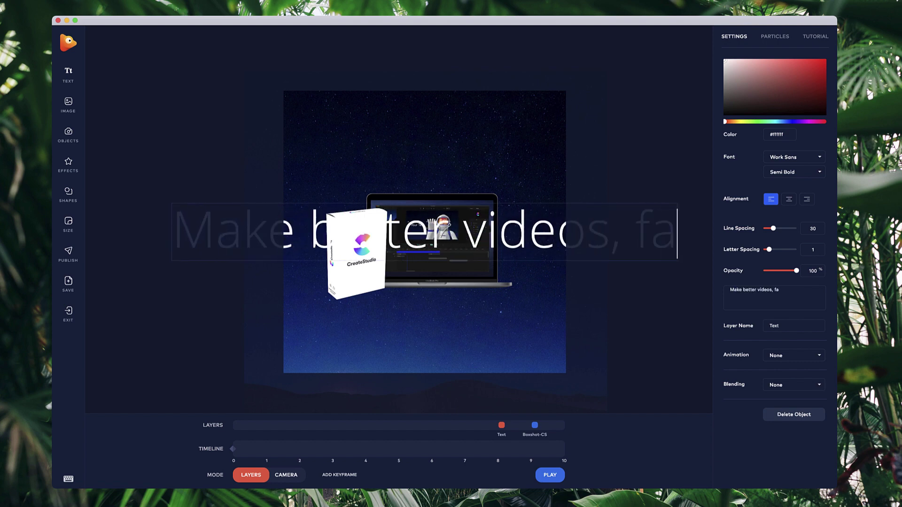
pyautogui.write('ster!')
pyautogui.click(620, 146)
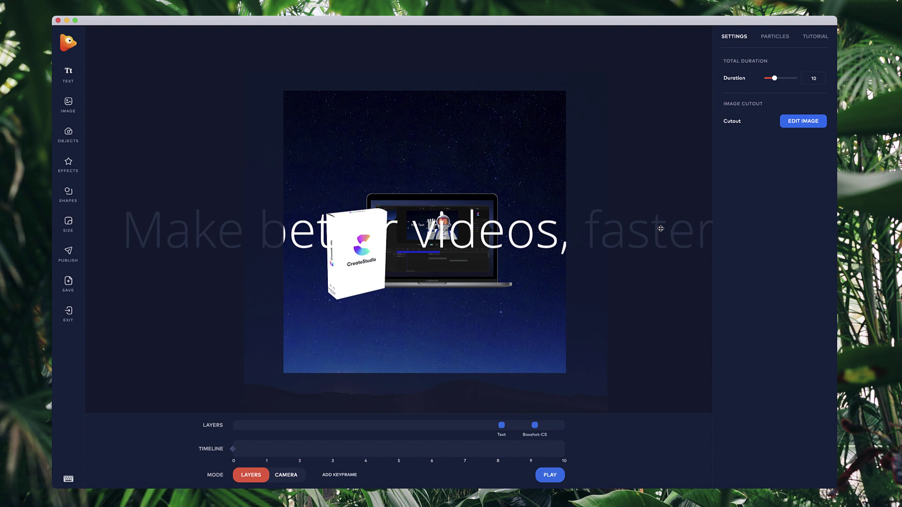
# Shrink the headline to fit above the product and set its weight to Semi Bold.
pyautogui.click(660, 229)
pyautogui.moveTo(120, 203); pyautogui.dragTo(383, 168)
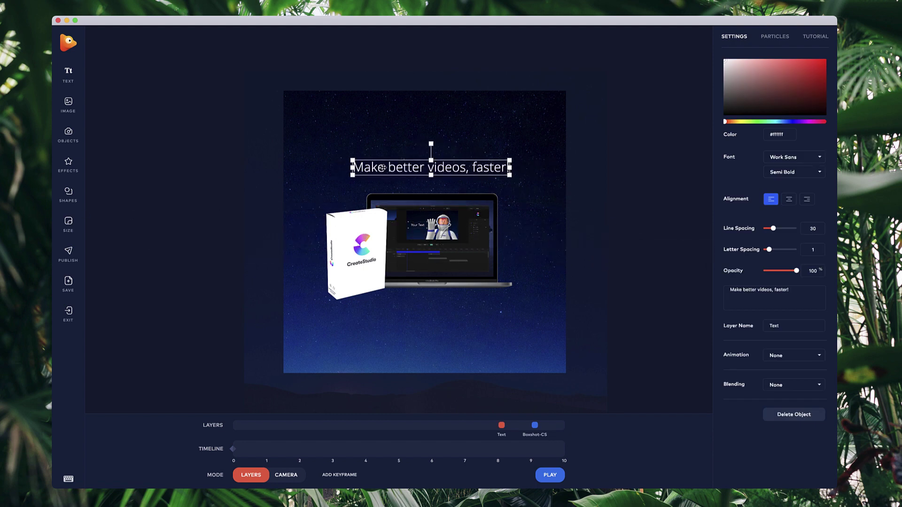
pyautogui.click(798, 172)
pyautogui.click(800, 261)
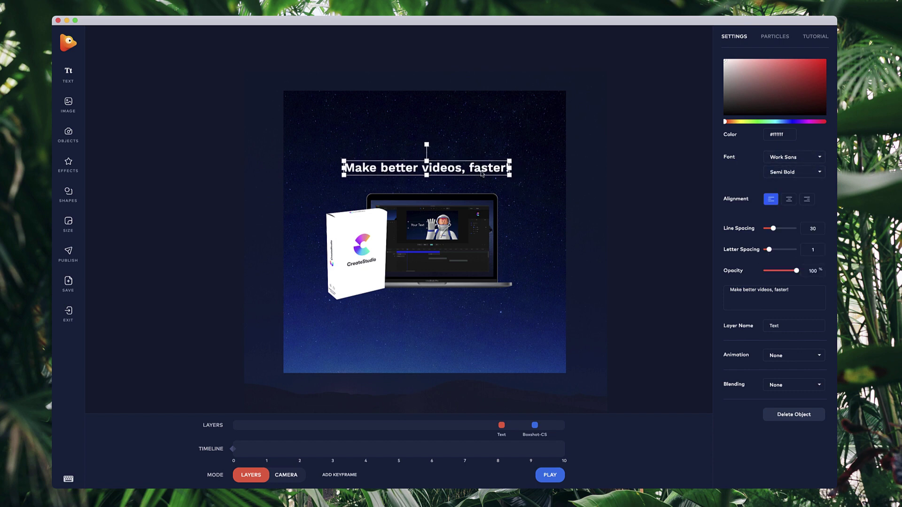
pyautogui.click(454, 211)
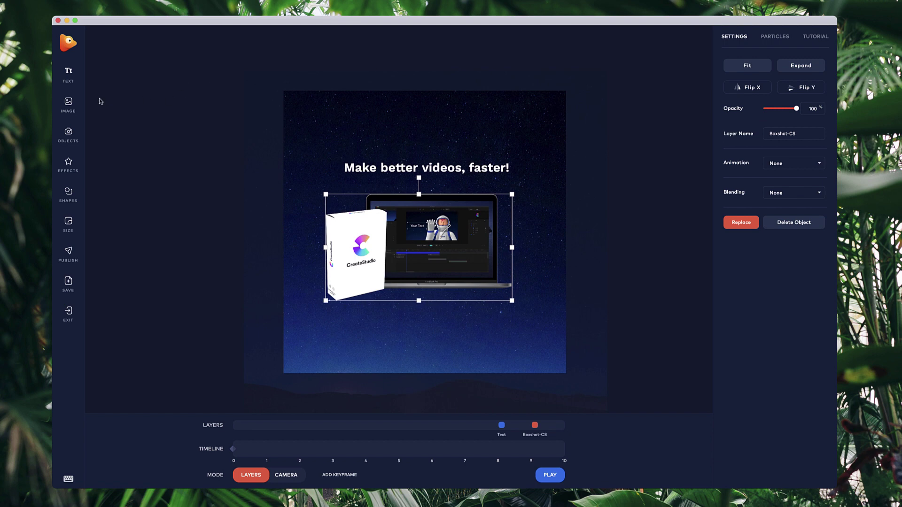
# Add the 'logo cs icon' image from a 'cs logo' file search, shrunk to a small icon above the headline.
pyautogui.click(68, 104)
pyautogui.click(545, 182)
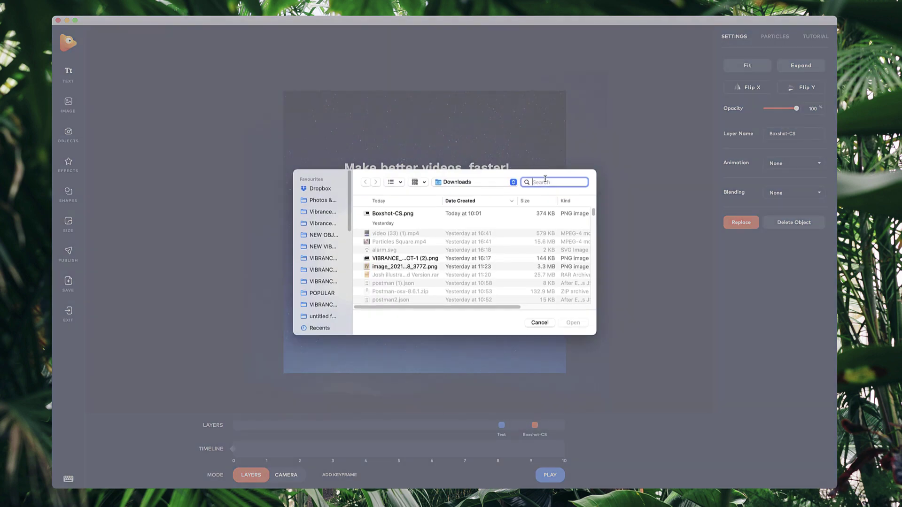
pyautogui.write('cs l')
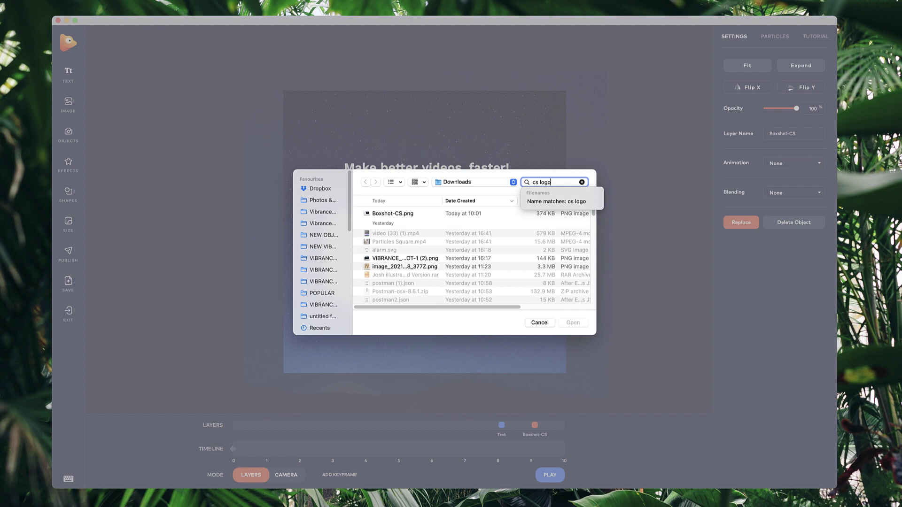
pyautogui.write('ogo')
pyautogui.doubleClick(437, 224)
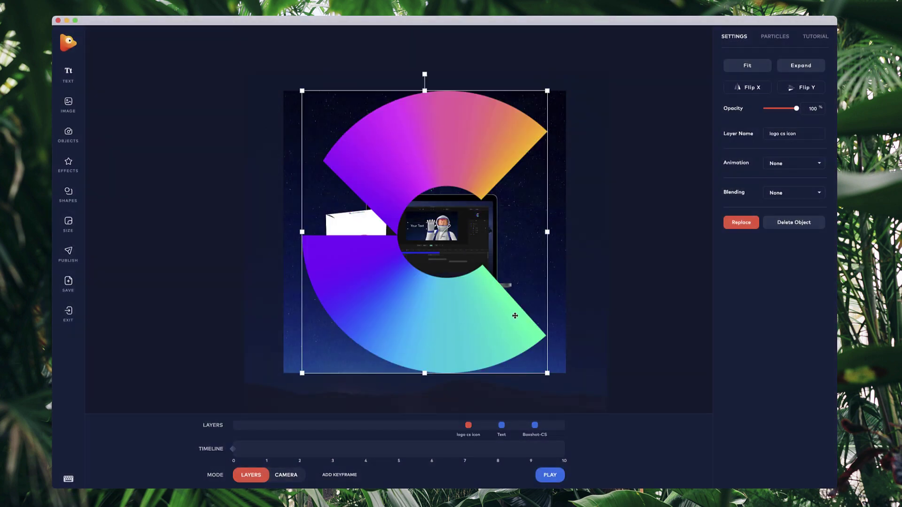
pyautogui.moveTo(548, 373); pyautogui.dragTo(450, 175)
pyautogui.click(439, 166)
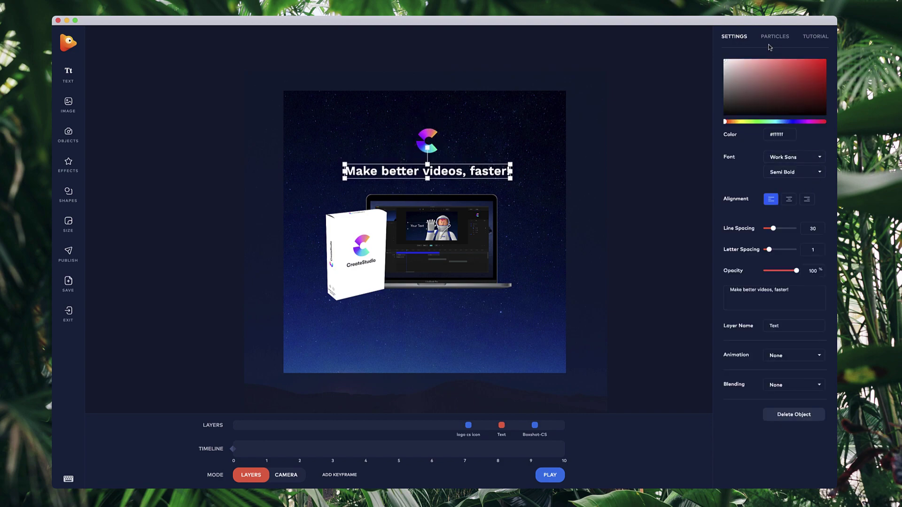
# Add the yellow Paint Underline image from Dropbox, shrunk and placed under the headline.
pyautogui.click(68, 103)
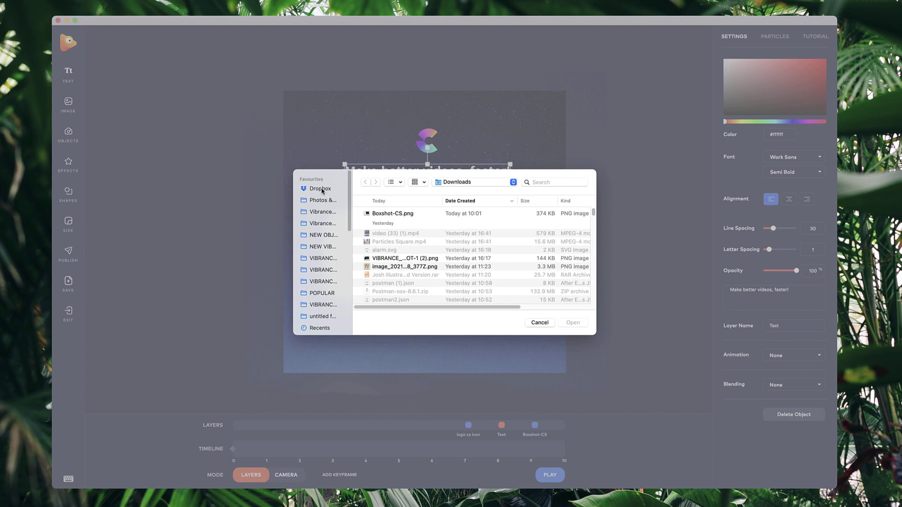
pyautogui.click(321, 189)
pyautogui.doubleClick(388, 217)
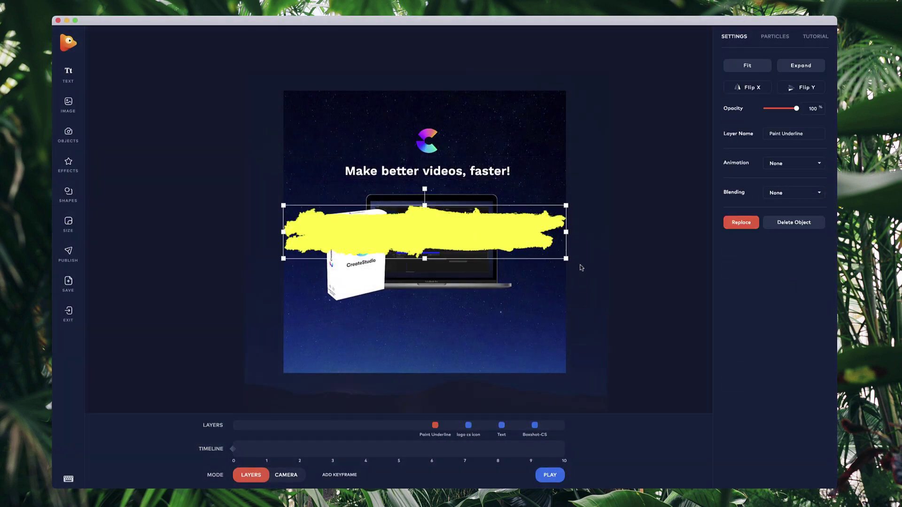
pyautogui.moveTo(566, 259); pyautogui.dragTo(413, 233)
pyautogui.moveTo(365, 217)
pyautogui.mouseDown()
pyautogui.moveTo(420, 202)
pyautogui.moveTo(447, 172)
pyautogui.mouseUp()
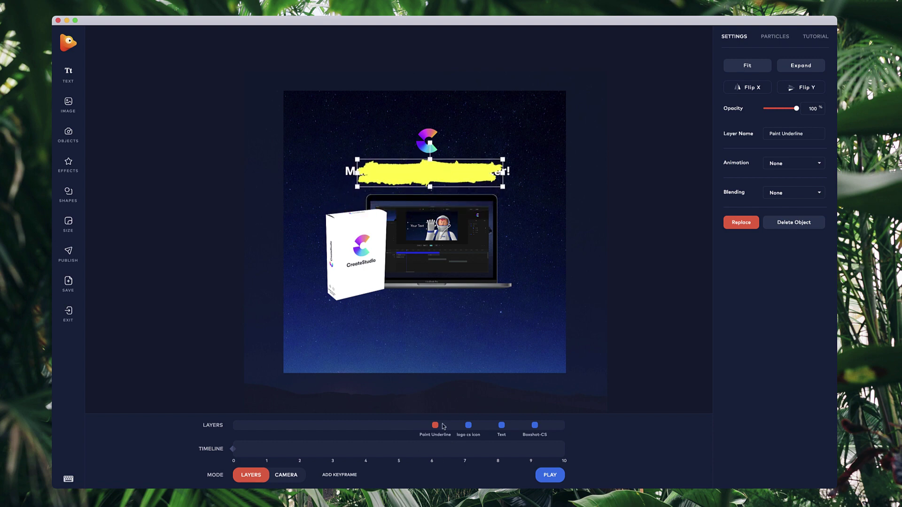
# Keep the headline above the underline, resize the stroke, and make the text black (#000000).
pyautogui.moveTo(502, 426); pyautogui.dragTo(426, 425)
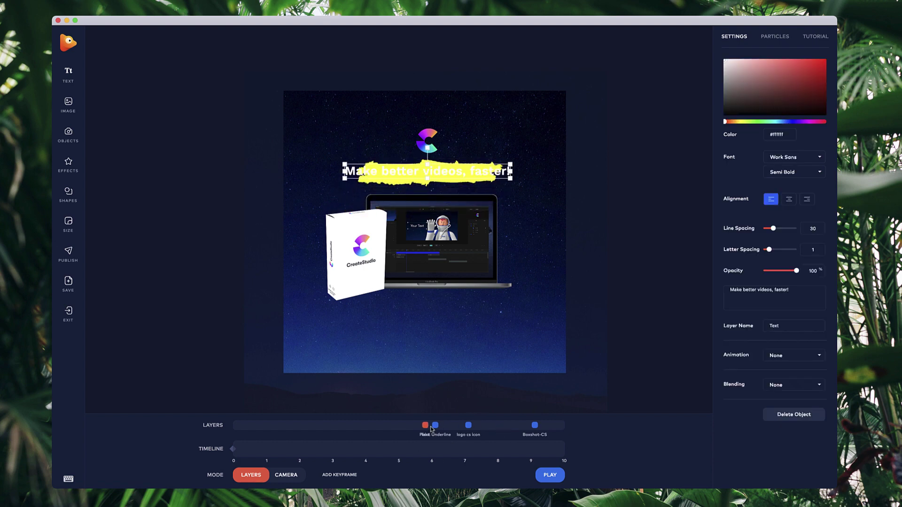
pyautogui.click(433, 426)
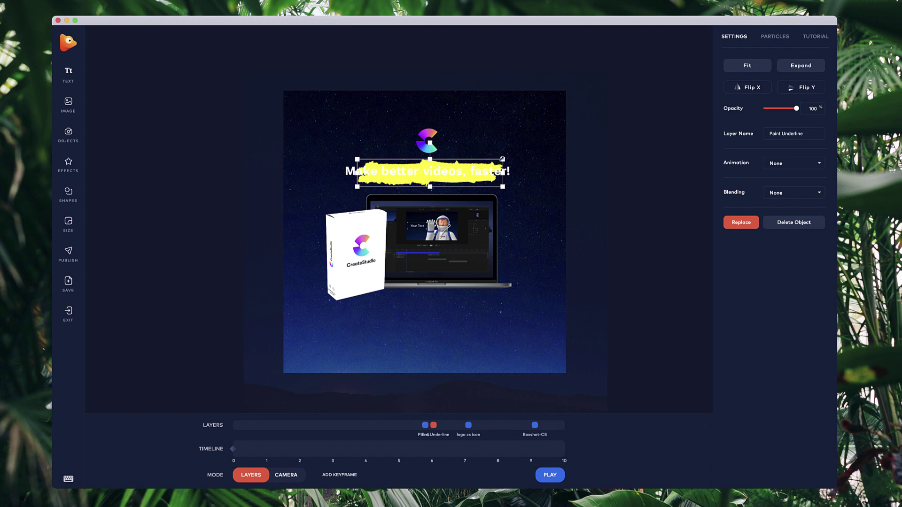
pyautogui.moveTo(503, 161)
pyautogui.mouseDown()
pyautogui.moveTo(466, 168)
pyautogui.moveTo(537, 161)
pyautogui.moveTo(500, 180)
pyautogui.mouseUp()
pyautogui.click(516, 178)
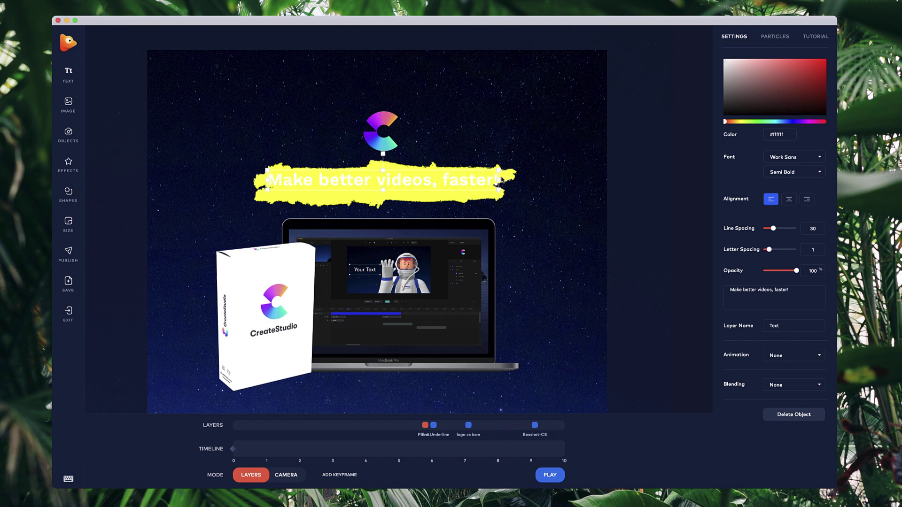
pyautogui.moveTo(766, 101); pyautogui.dragTo(706, 117)
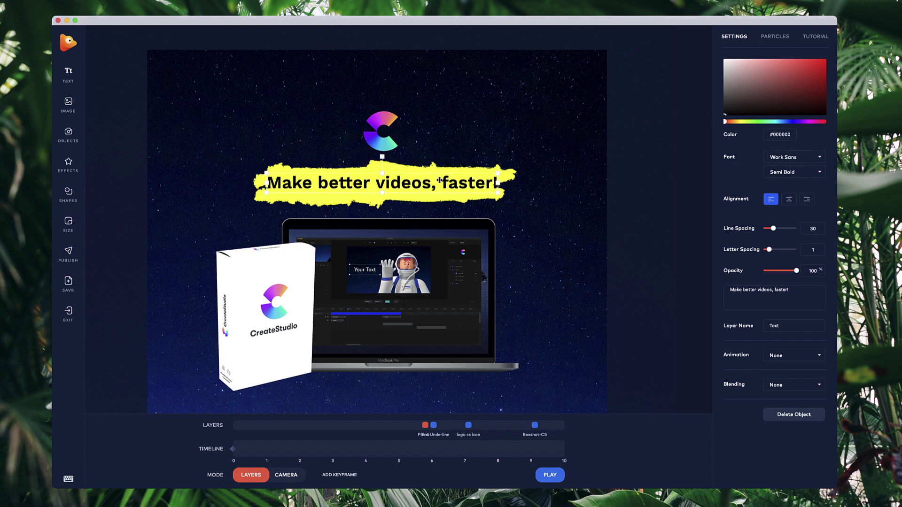
# Deselect all layers and turn on the default green leaf particles.
pyautogui.click(407, 155)
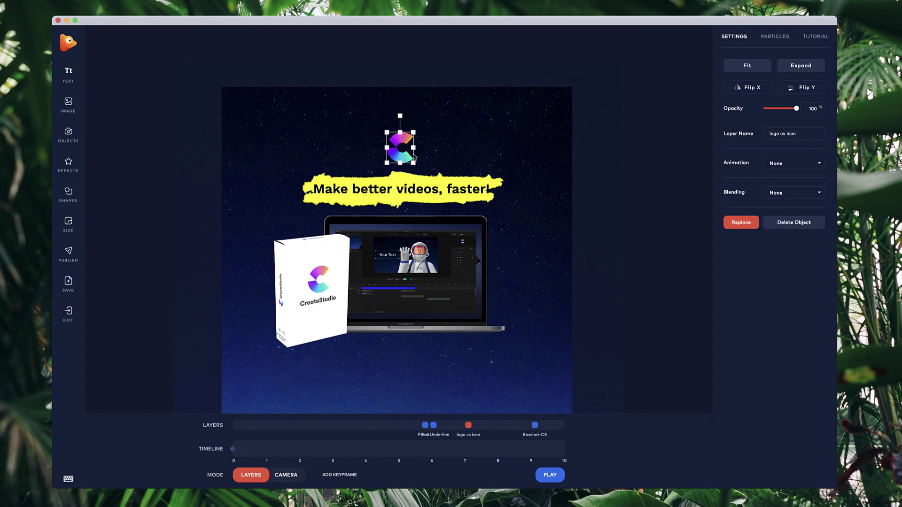
pyautogui.click(537, 227)
pyautogui.click(477, 252)
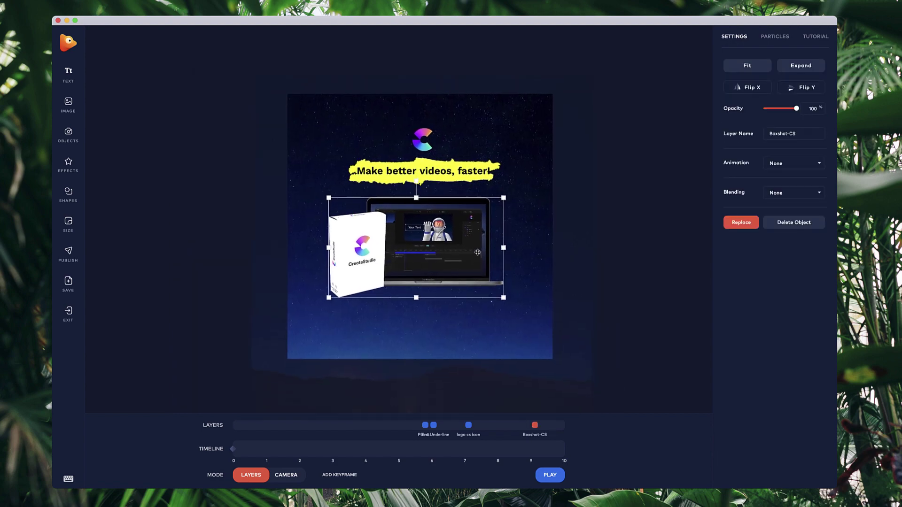
pyautogui.click(476, 178)
pyautogui.click(569, 186)
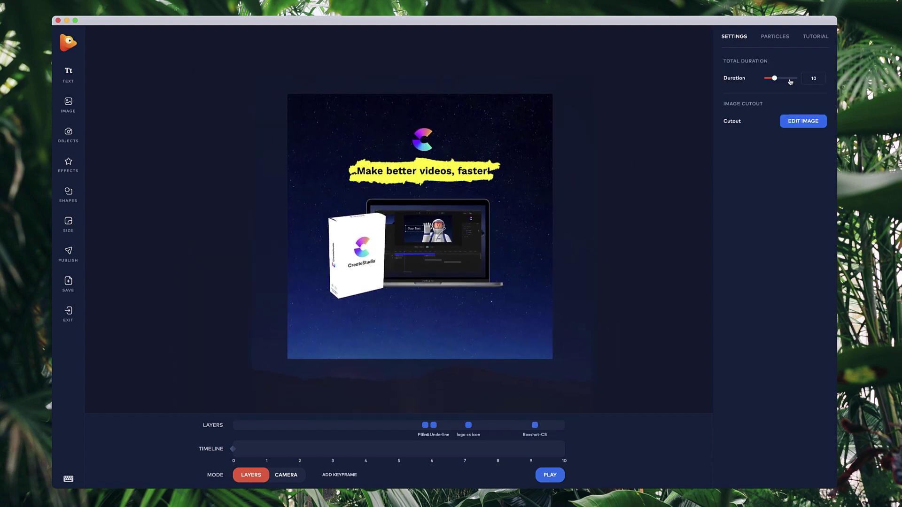
pyautogui.click(774, 36)
pyautogui.click(781, 66)
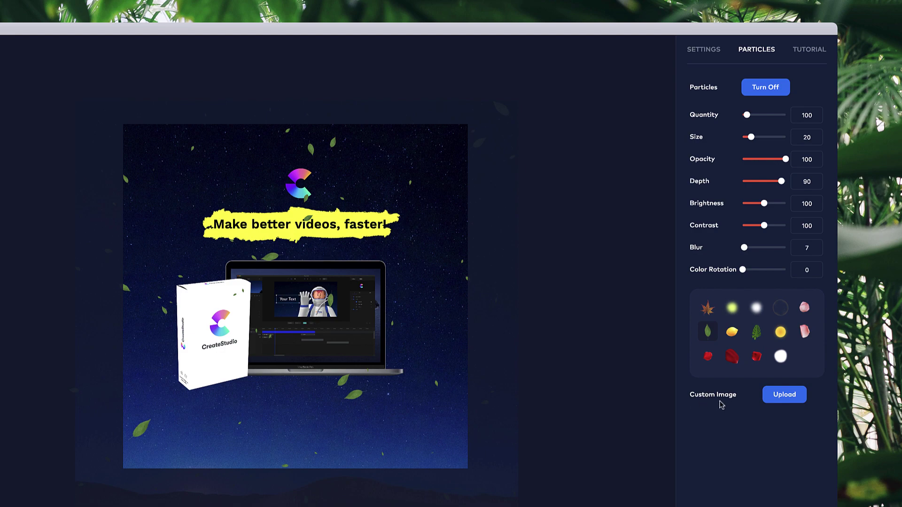
# Upload 'logo cs icon' as the particle image and raise the particle size to 48.
pyautogui.click(793, 396)
pyautogui.click(485, 239)
pyautogui.write('c')
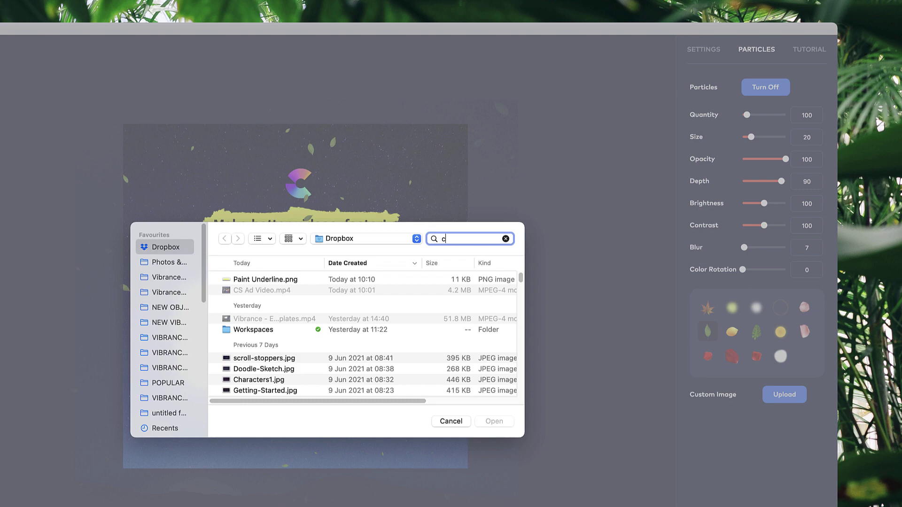
pyautogui.write('s logo')
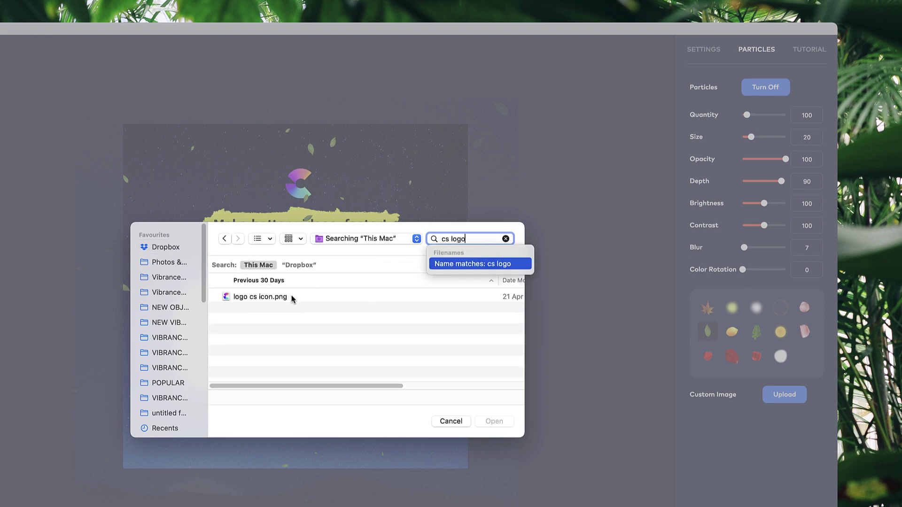
pyautogui.doubleClick(292, 299)
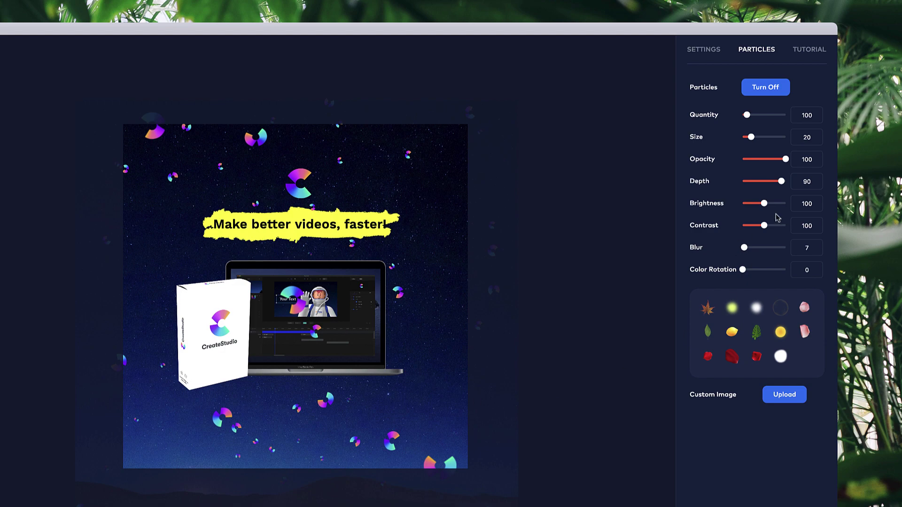
pyautogui.moveTo(748, 139); pyautogui.dragTo(743, 115)
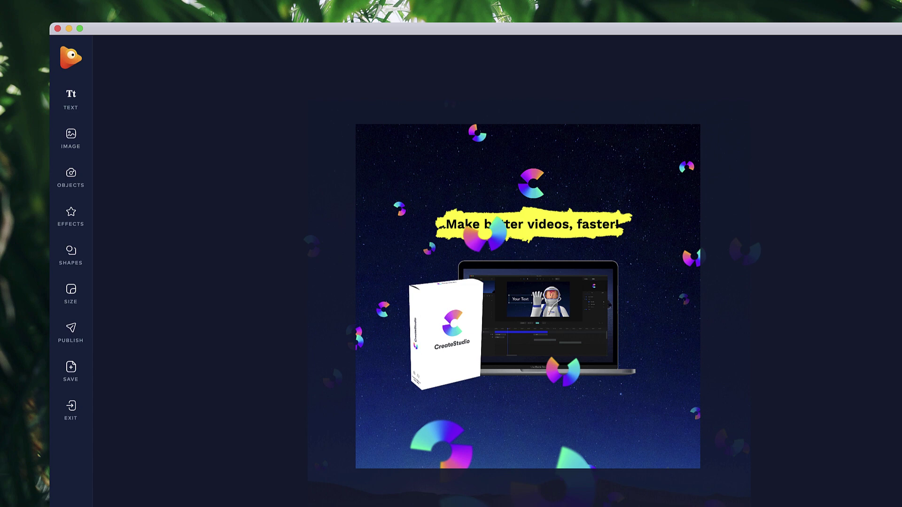
# Add the explosion-5 animated effect, enlarged and centred on the laptop.
pyautogui.click(75, 213)
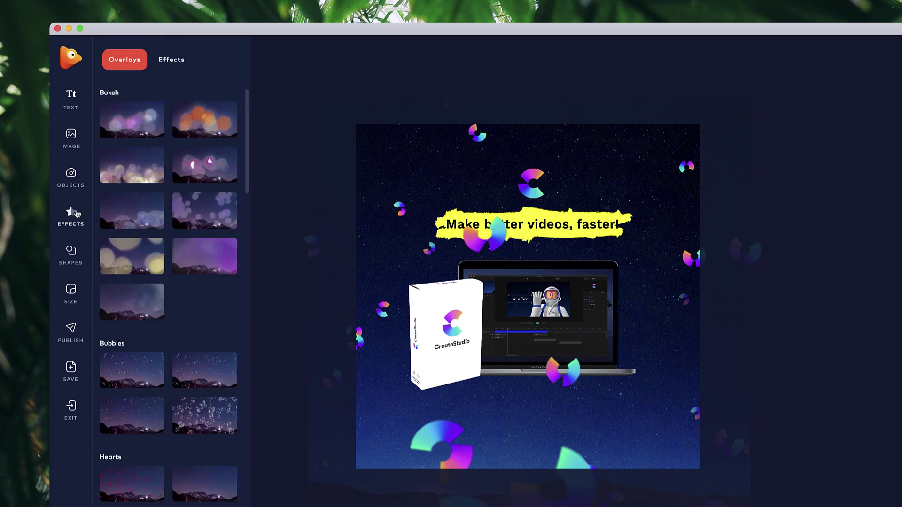
pyautogui.click(172, 60)
pyautogui.scroll(-15, 197, 310)
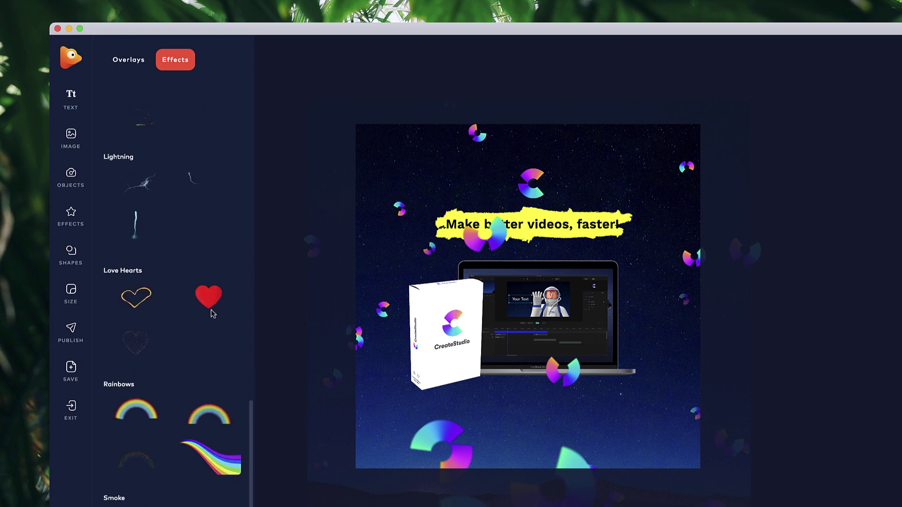
pyautogui.scroll(10, 190, 388)
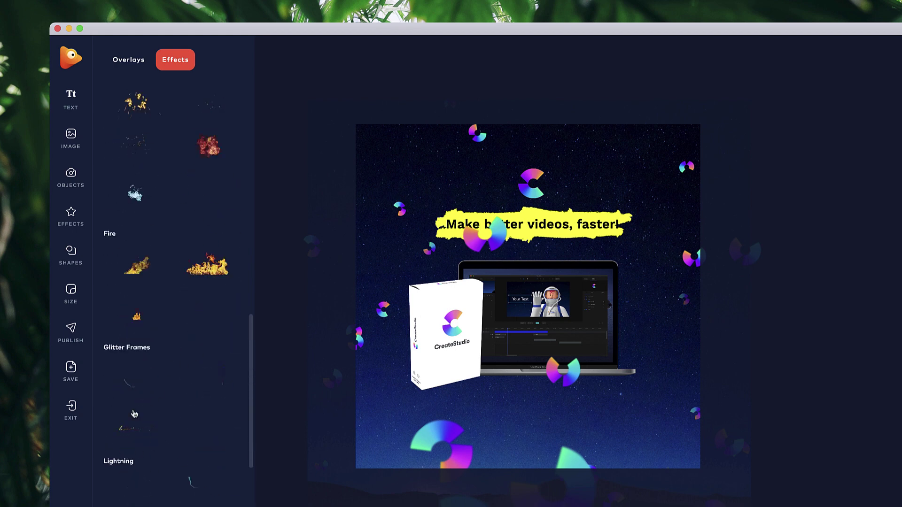
pyautogui.scroll(3, 136, 408)
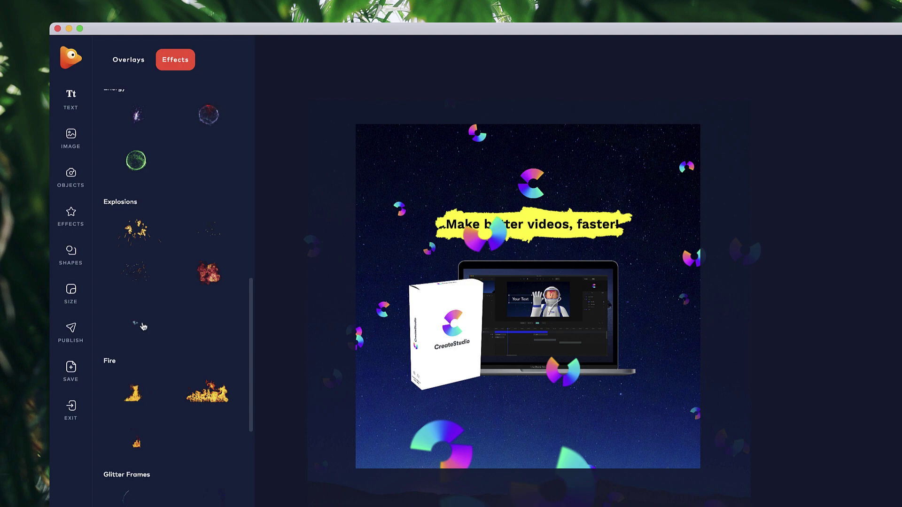
pyautogui.click(141, 324)
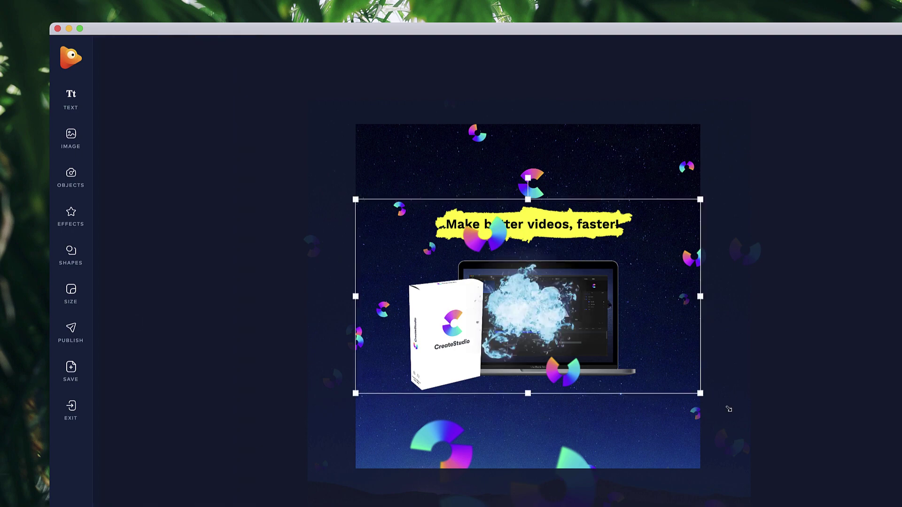
pyautogui.moveTo(728, 409); pyautogui.dragTo(712, 390)
pyautogui.moveTo(611, 358); pyautogui.dragTo(537, 310)
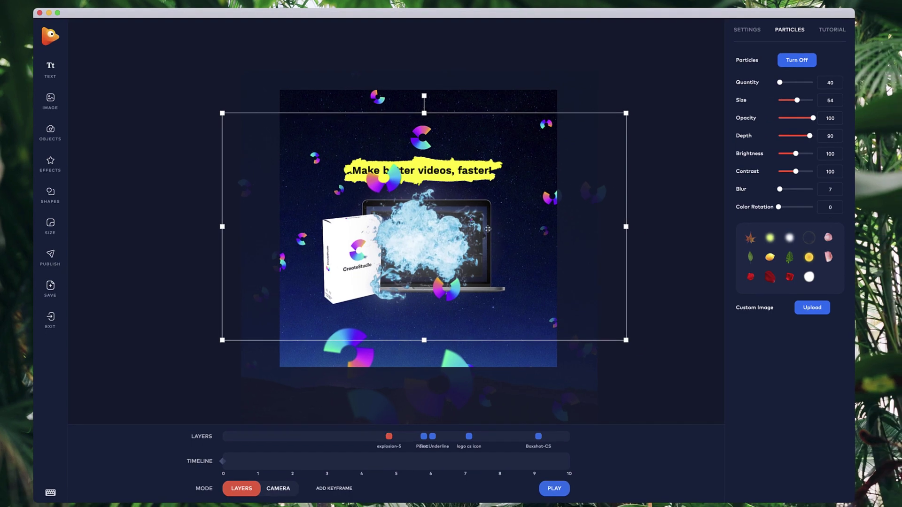
# Start the explosion at about 8.6 s and slightly adjust its size and position.
pyautogui.moveTo(398, 447)
pyautogui.mouseDown()
pyautogui.moveTo(530, 451)
pyautogui.moveTo(582, 442)
pyautogui.mouseUp()
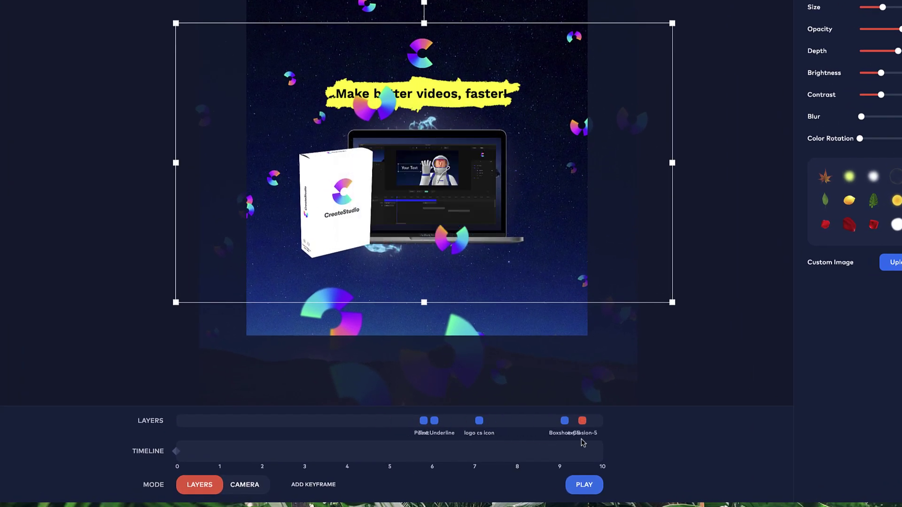
pyautogui.moveTo(674, 303); pyautogui.dragTo(683, 309)
pyautogui.moveTo(435, 118); pyautogui.dragTo(436, 113)
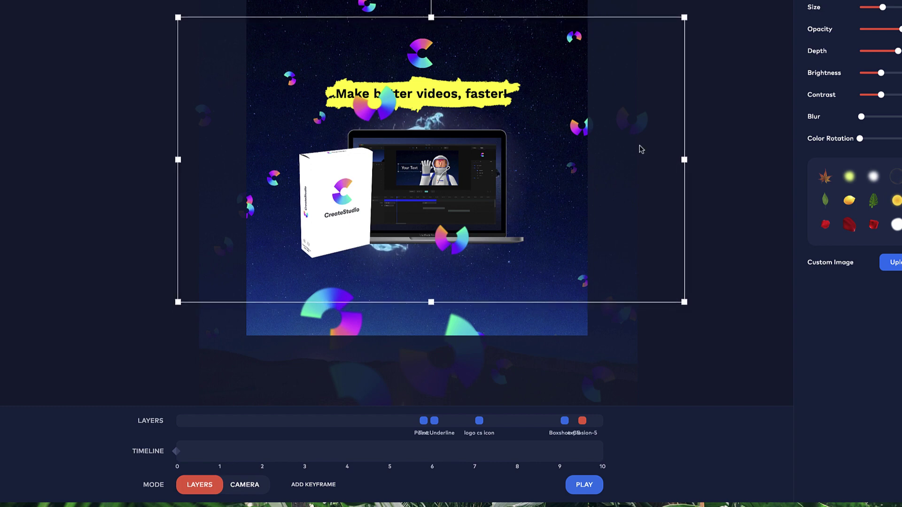
# Shift the headline slightly earlier and move the Boxshot-CS entrance to about 4.7 s.
pyautogui.click(714, 149)
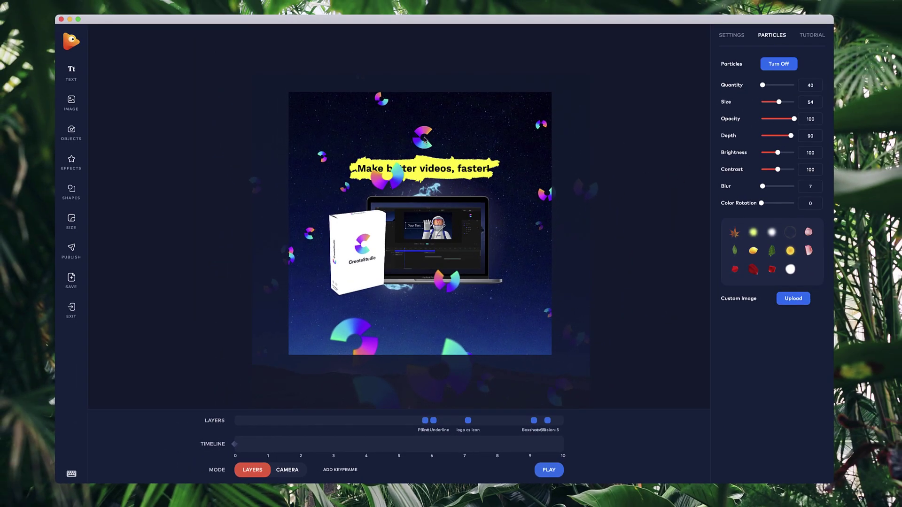
pyautogui.click(424, 134)
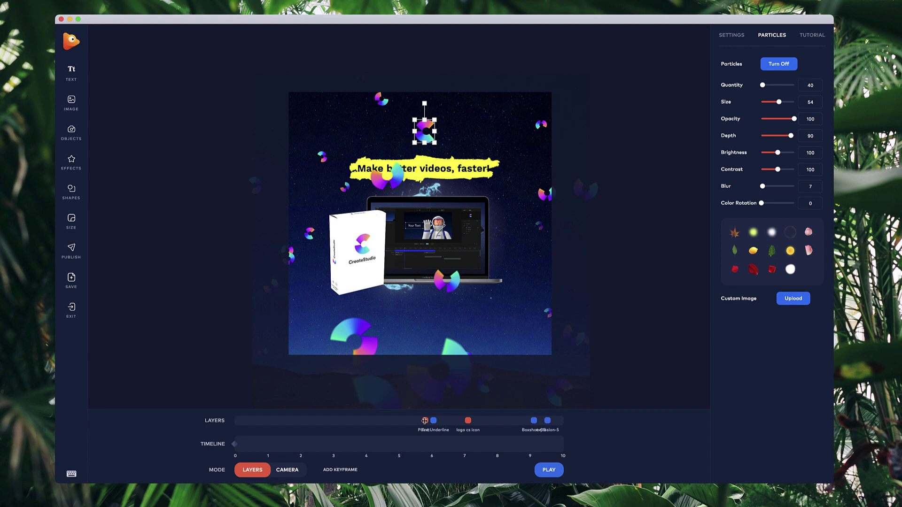
pyautogui.moveTo(425, 420)
pyautogui.mouseDown()
pyautogui.moveTo(406, 420)
pyautogui.moveTo(470, 420)
pyautogui.mouseUp()
pyautogui.moveTo(531, 419); pyautogui.dragTo(388, 420)
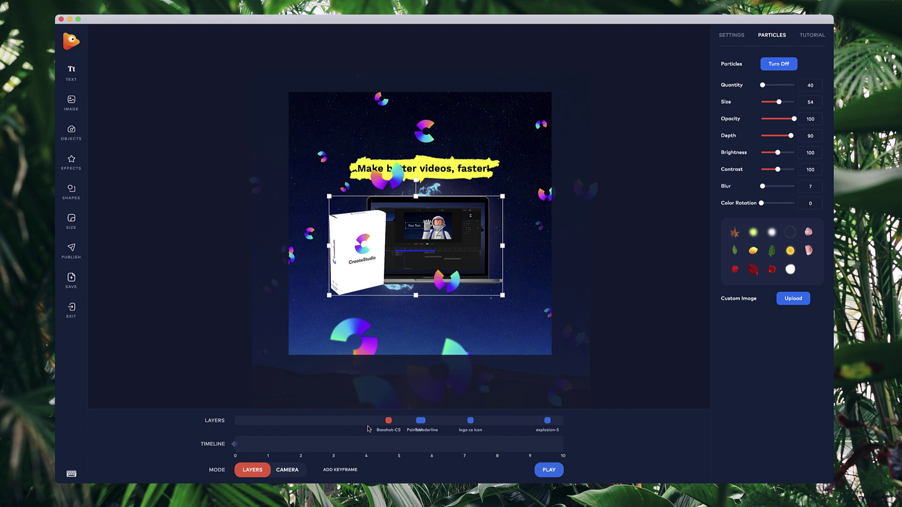
pyautogui.click(303, 470)
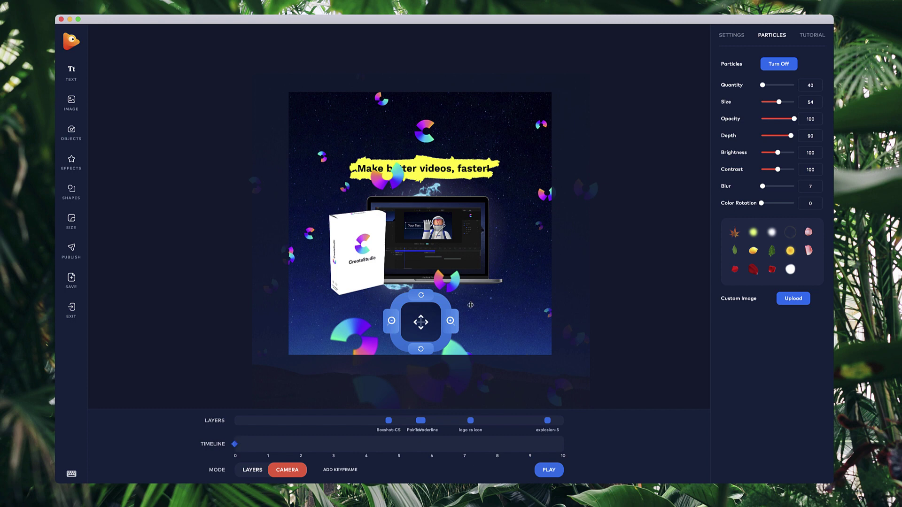
# Add a camera keyframe at 5 seconds, zoomed and panned closer on the headline, laptop and box.
pyautogui.click(399, 445)
pyautogui.click(452, 315)
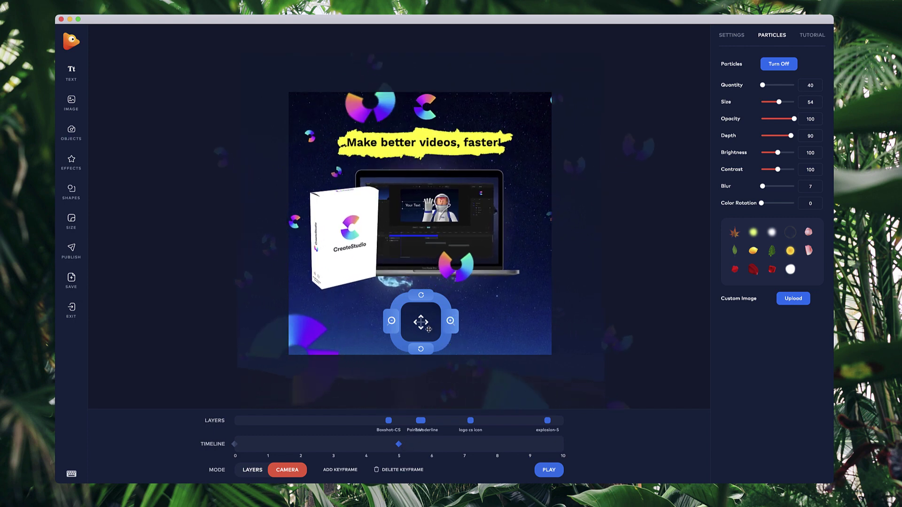
pyautogui.moveTo(428, 329); pyautogui.dragTo(433, 256)
pyautogui.click(457, 285)
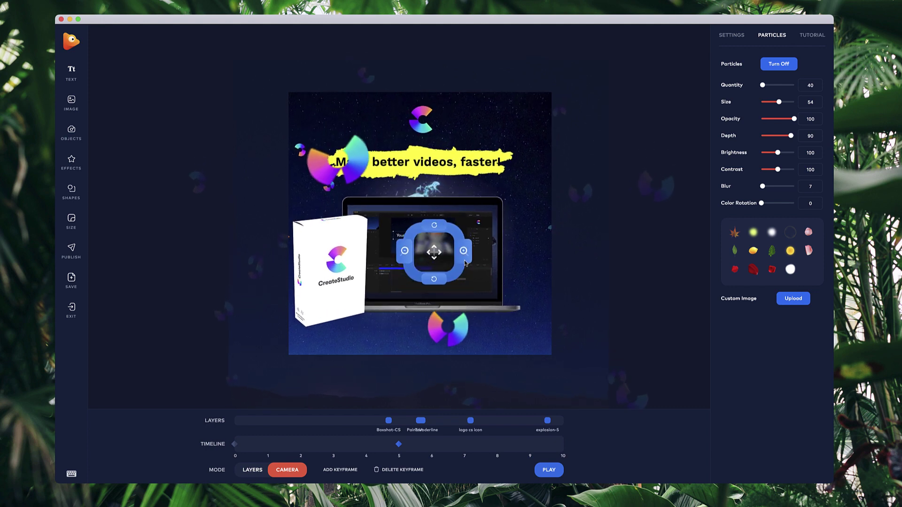
pyautogui.click(464, 261)
pyautogui.click(463, 262)
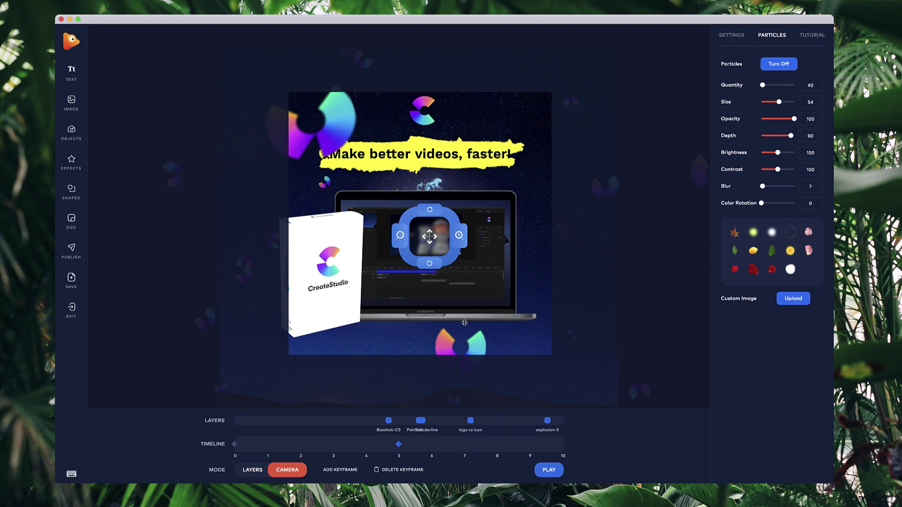
# Shrink the logo particles, shift the scene lower, preview the move, then tilt the view slightly.
pyautogui.moveTo(777, 101); pyautogui.dragTo(762, 86)
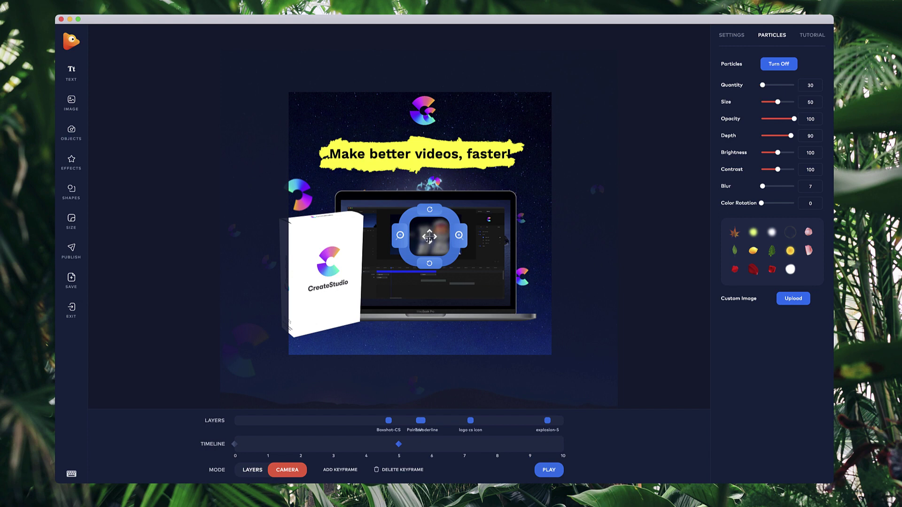
pyautogui.moveTo(428, 240); pyautogui.dragTo(428, 227)
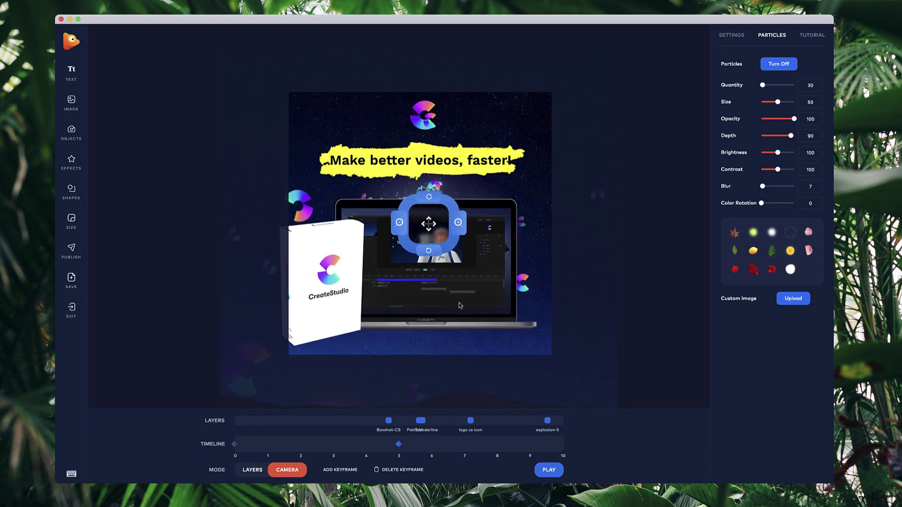
pyautogui.click(548, 470)
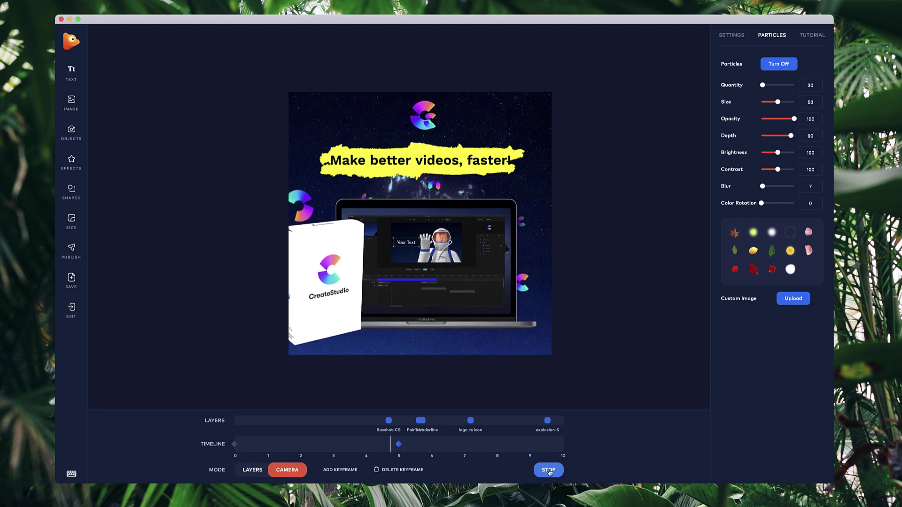
pyautogui.click(548, 470)
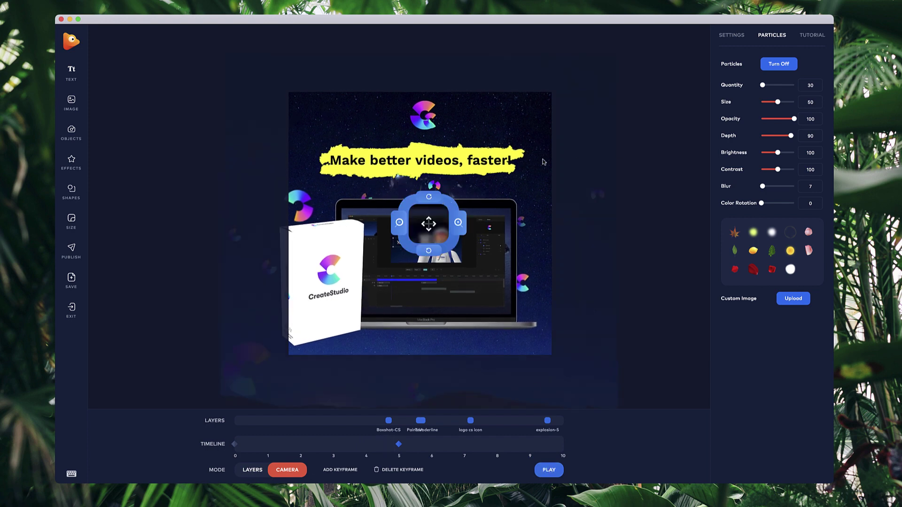
pyautogui.moveTo(431, 199); pyautogui.dragTo(584, 152)
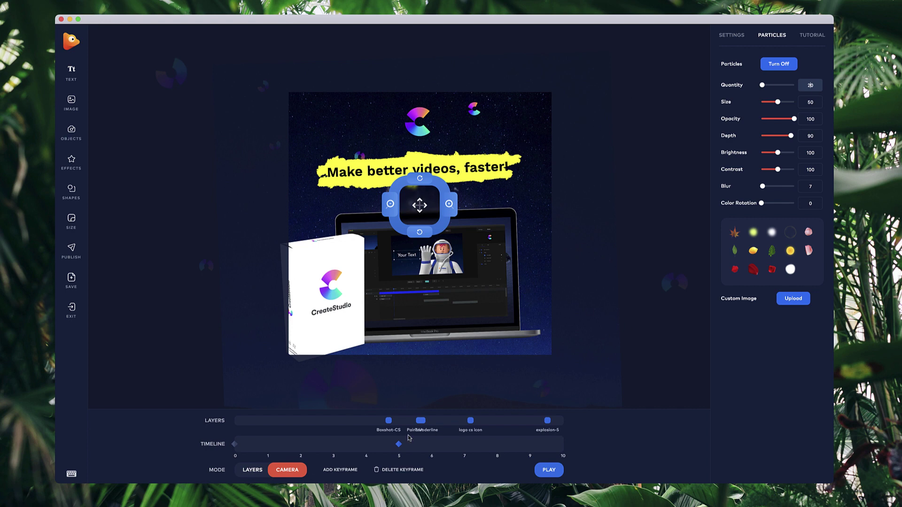
# Copy the 0-second framing into a new keyframe at 10 seconds and compare it with the 5-second one.
pyautogui.click(234, 444)
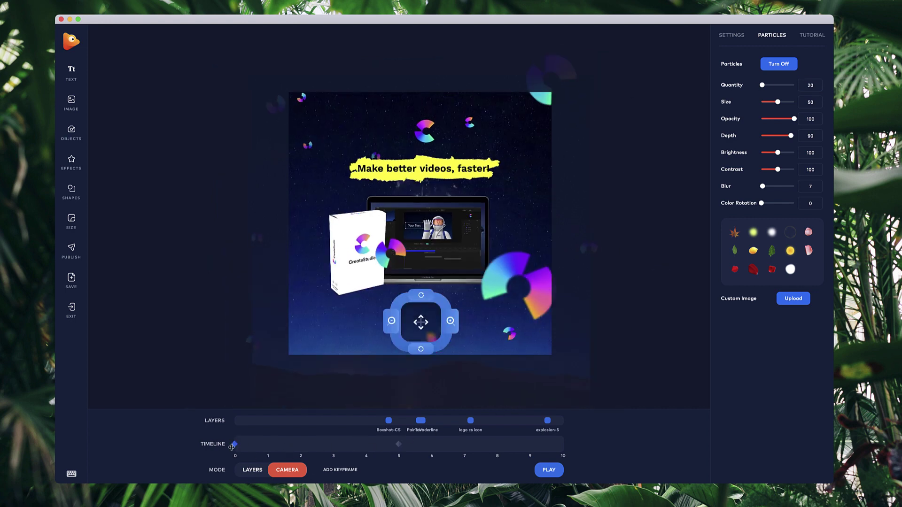
pyautogui.click(261, 445)
pyautogui.moveTo(262, 445); pyautogui.dragTo(567, 448)
pyautogui.click(399, 445)
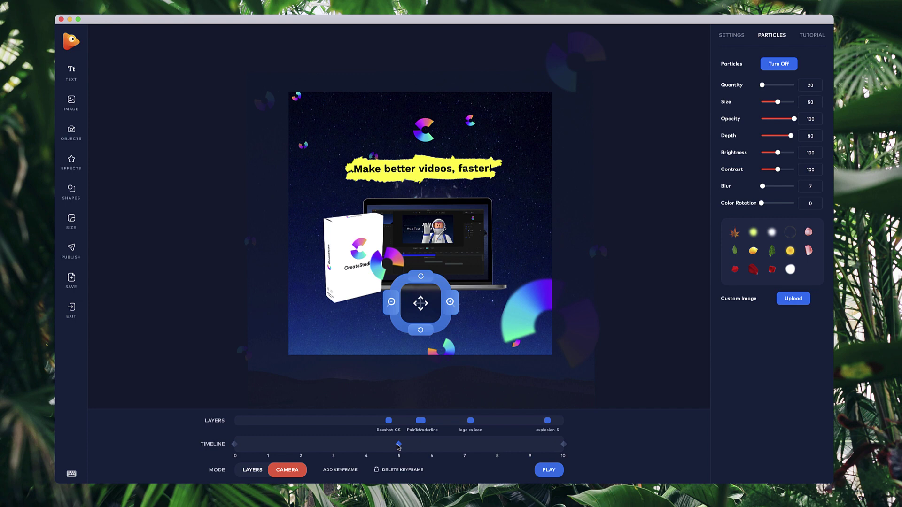
pyautogui.click(563, 444)
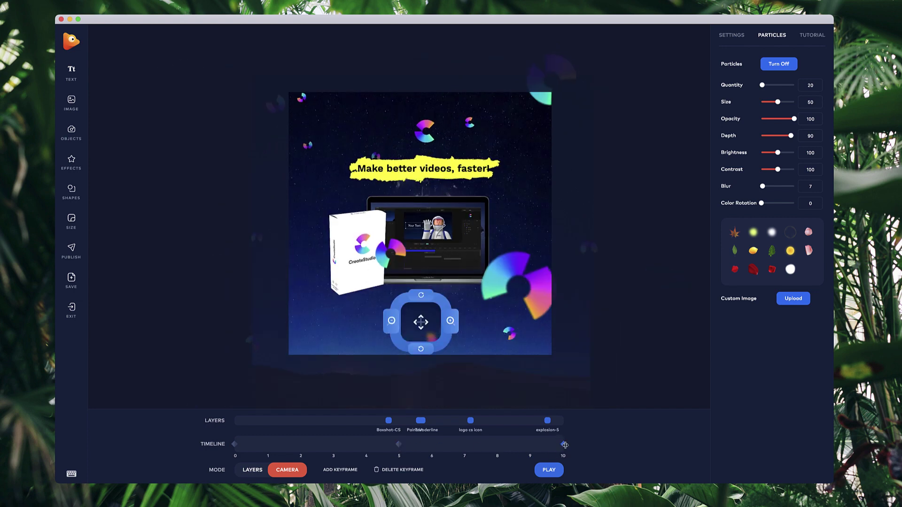
pyautogui.scroll(2, 446, 155)
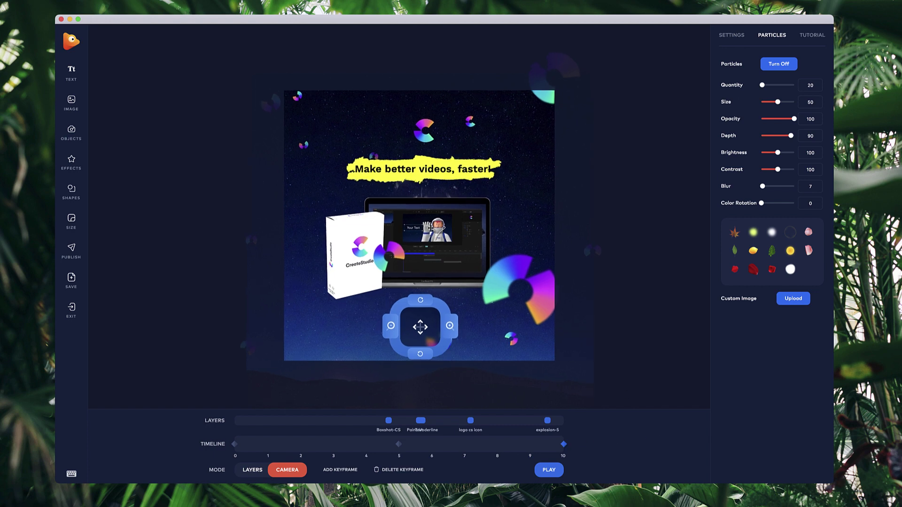
# Tighten the end framing, slightly enlarge the 'Make better videos, faster!' headline and boxshot-and-laptop image, then play.
pyautogui.click(431, 159)
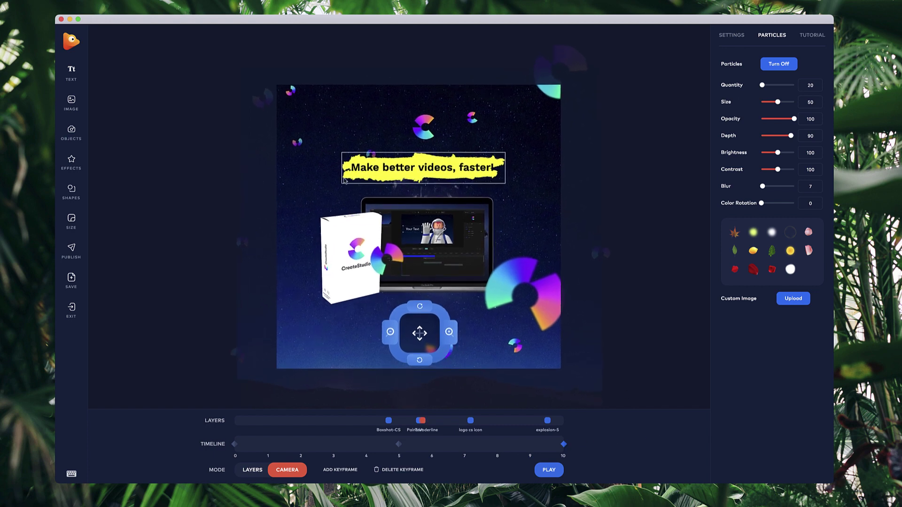
pyautogui.click(263, 467)
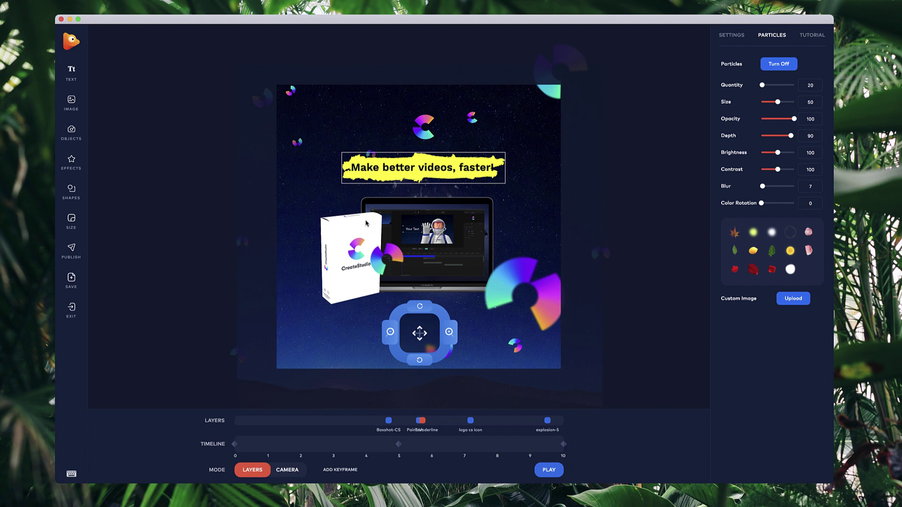
pyautogui.click(346, 179)
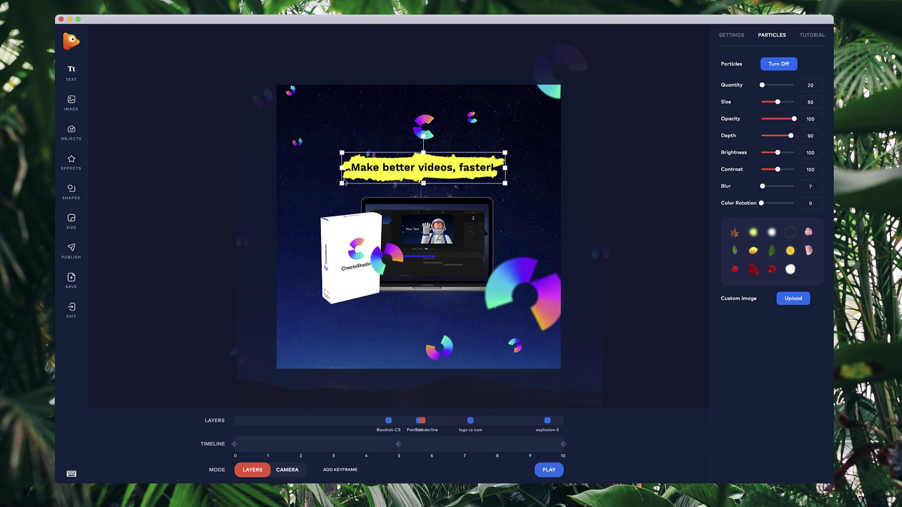
pyautogui.moveTo(341, 185); pyautogui.dragTo(338, 182)
pyautogui.click(384, 213)
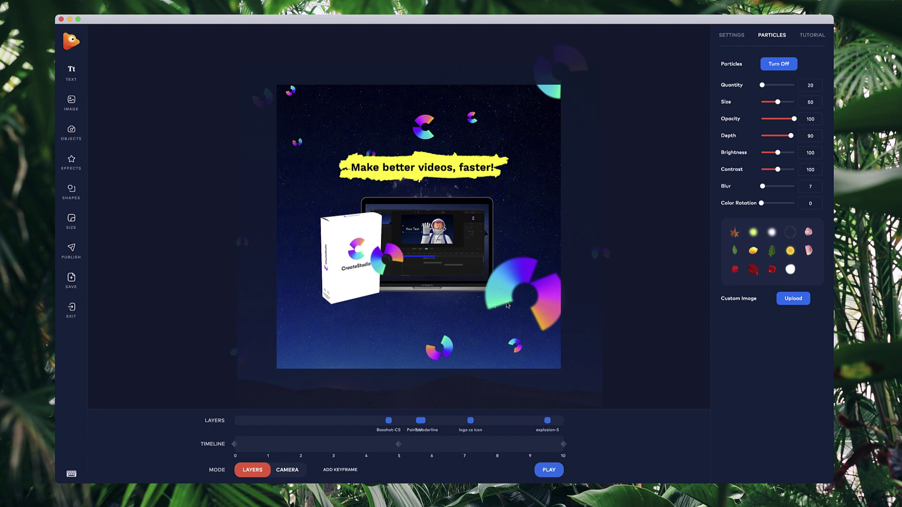
pyautogui.moveTo(507, 305); pyautogui.dragTo(510, 307)
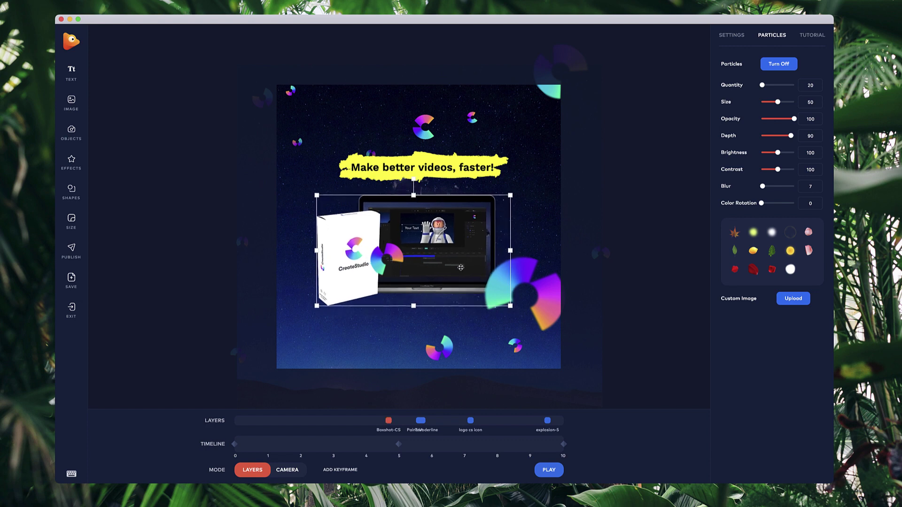
pyautogui.click(553, 471)
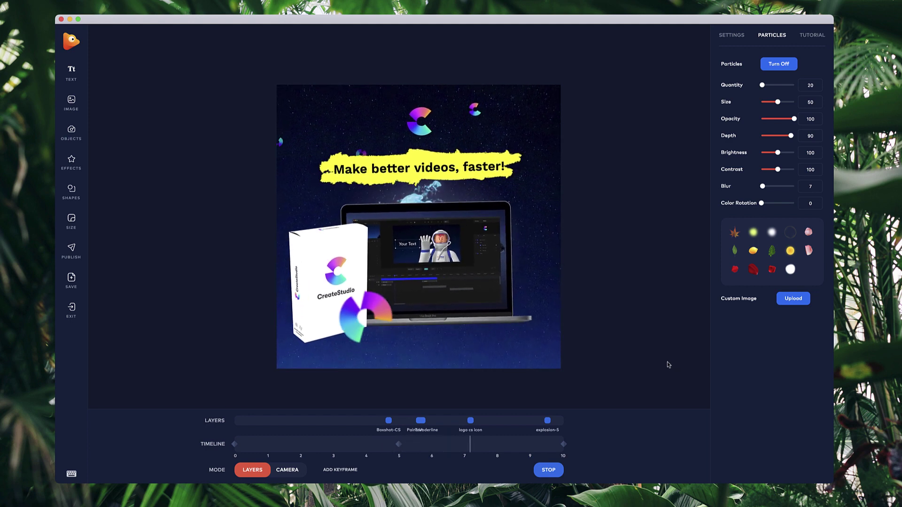
# Stop playback, set the logo particles' Blur to 0, and play the preview again.
pyautogui.press('space')
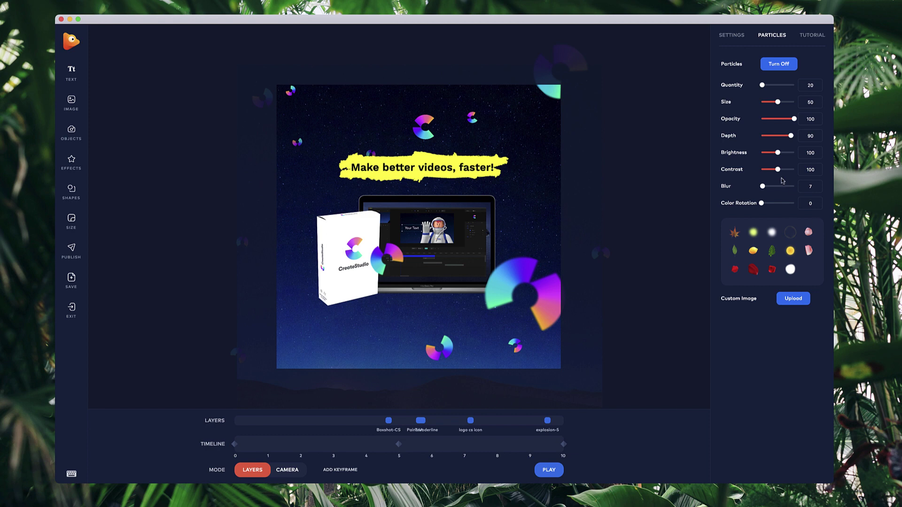
pyautogui.moveTo(762, 186); pyautogui.dragTo(759, 188)
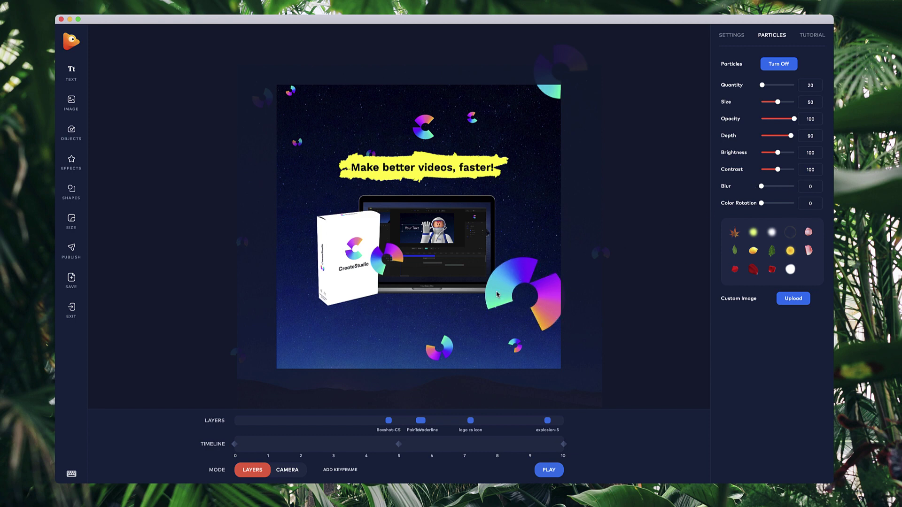
pyautogui.moveTo(759, 188); pyautogui.dragTo(753, 186)
pyautogui.click(548, 469)
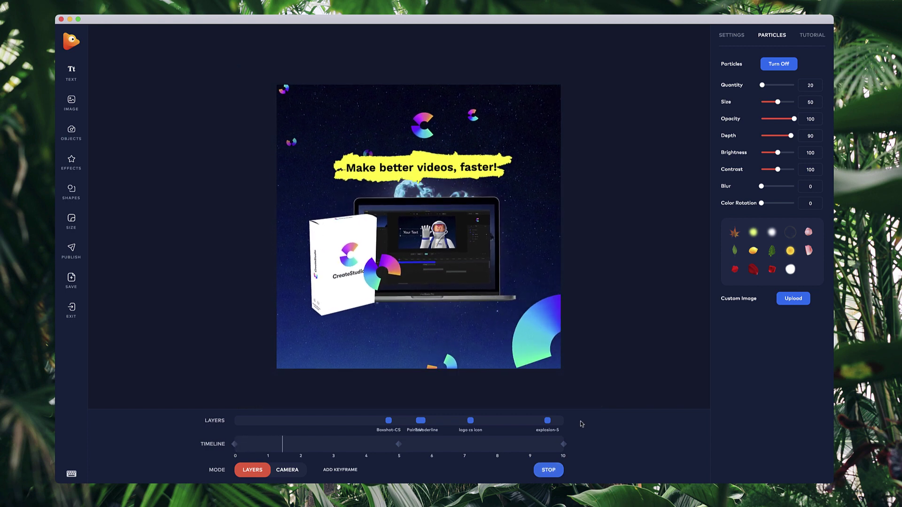